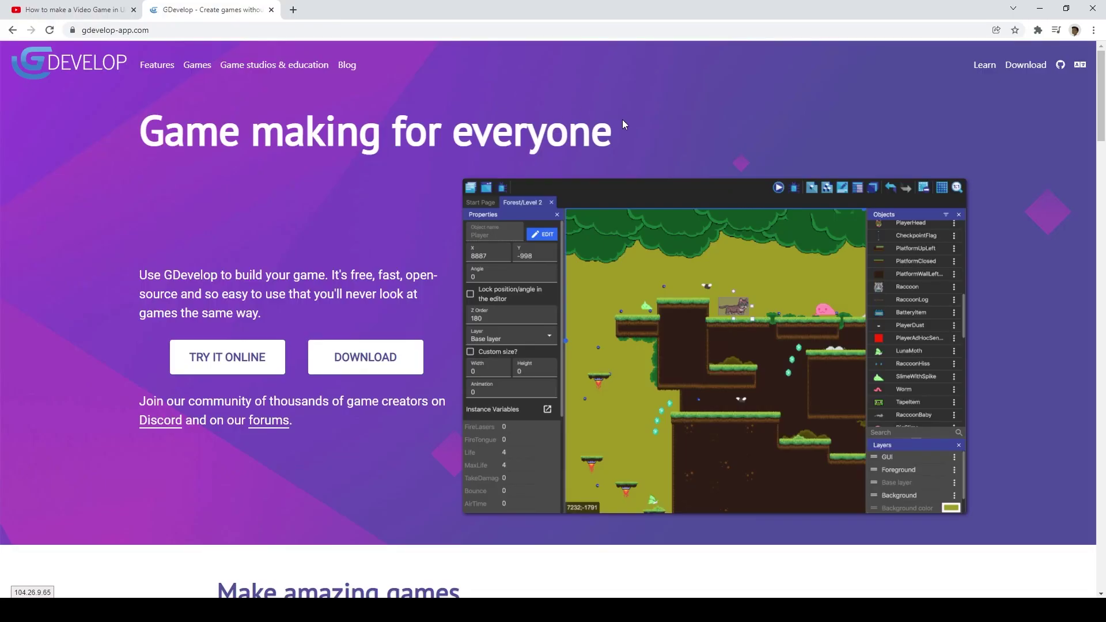
- Launch the online GDevelop editor from the GDevelop website's download page
middle_click(984, 65)
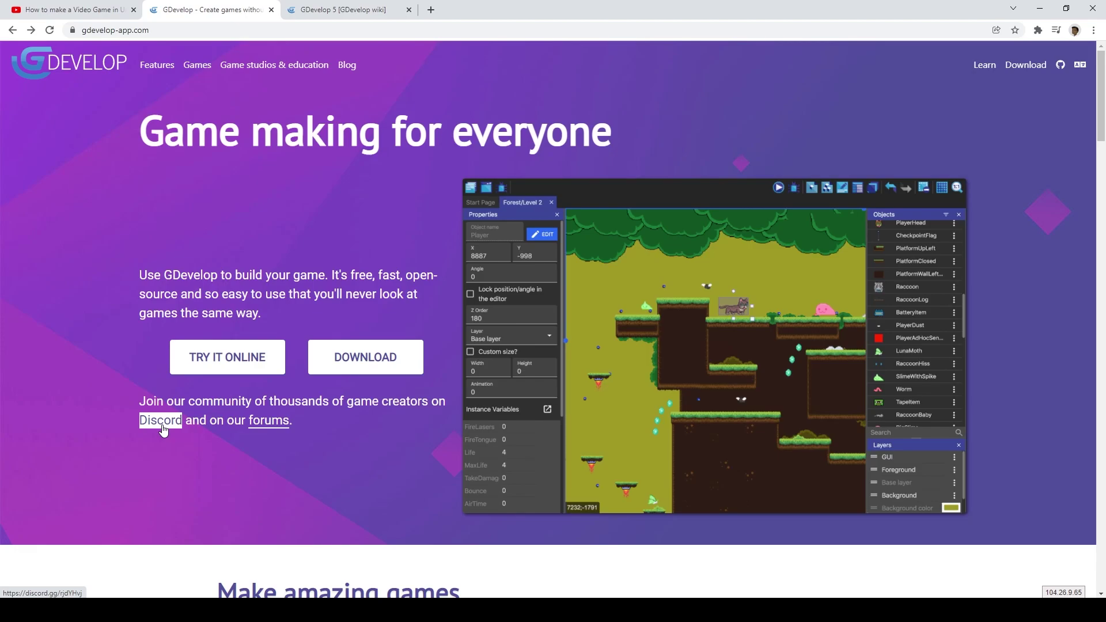
click(340, 360)
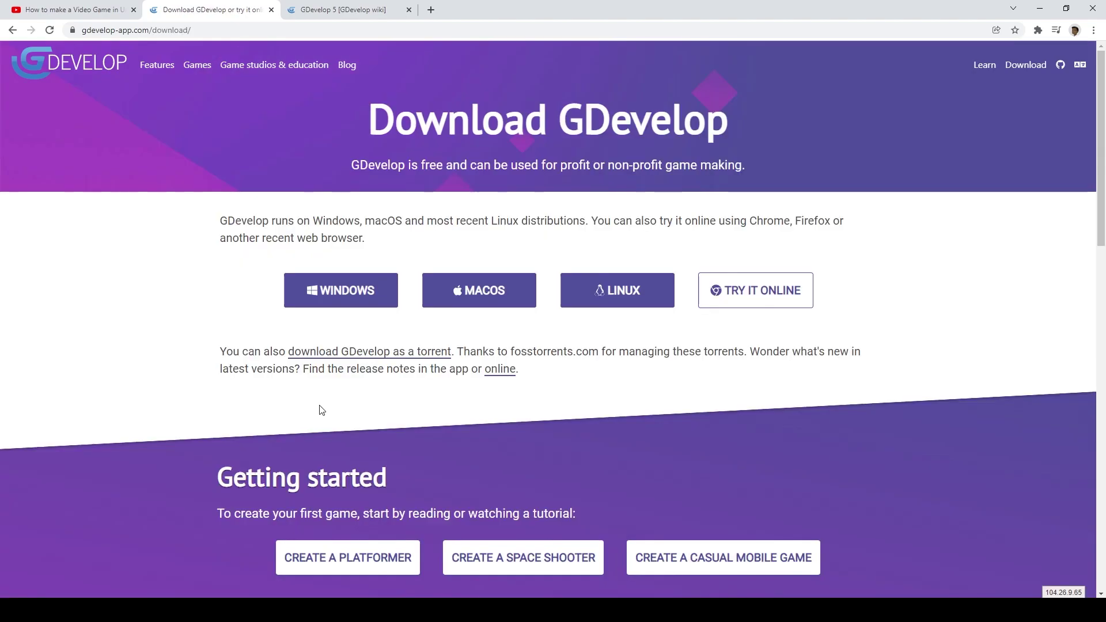
click(749, 297)
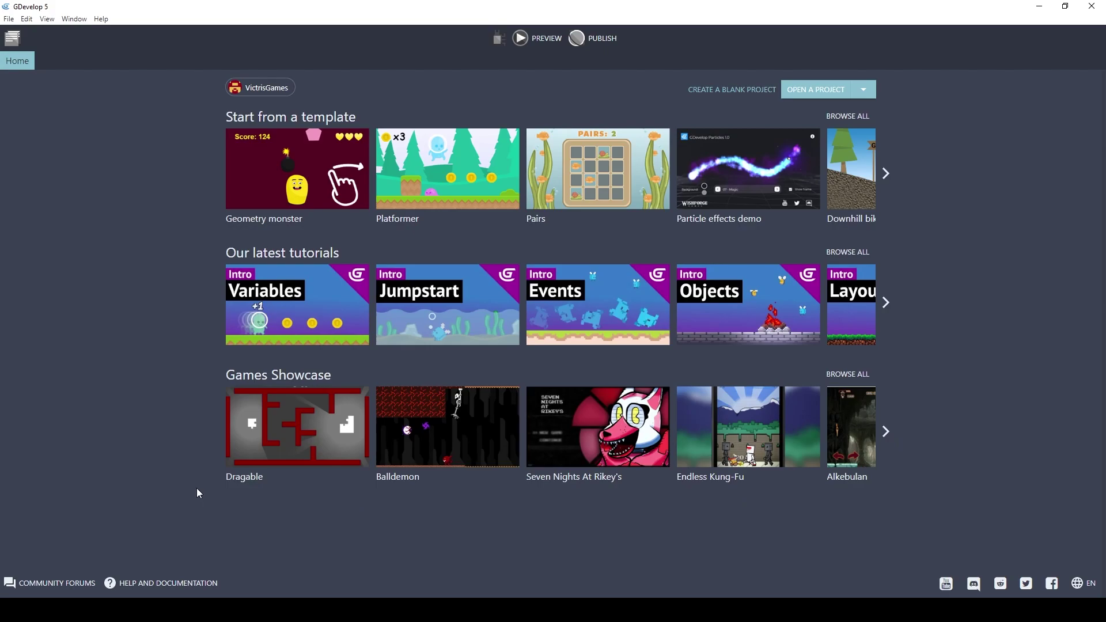
- Create a blank project named 'Brackeys How To Create A Game' and open a new scene in it
click(731, 91)
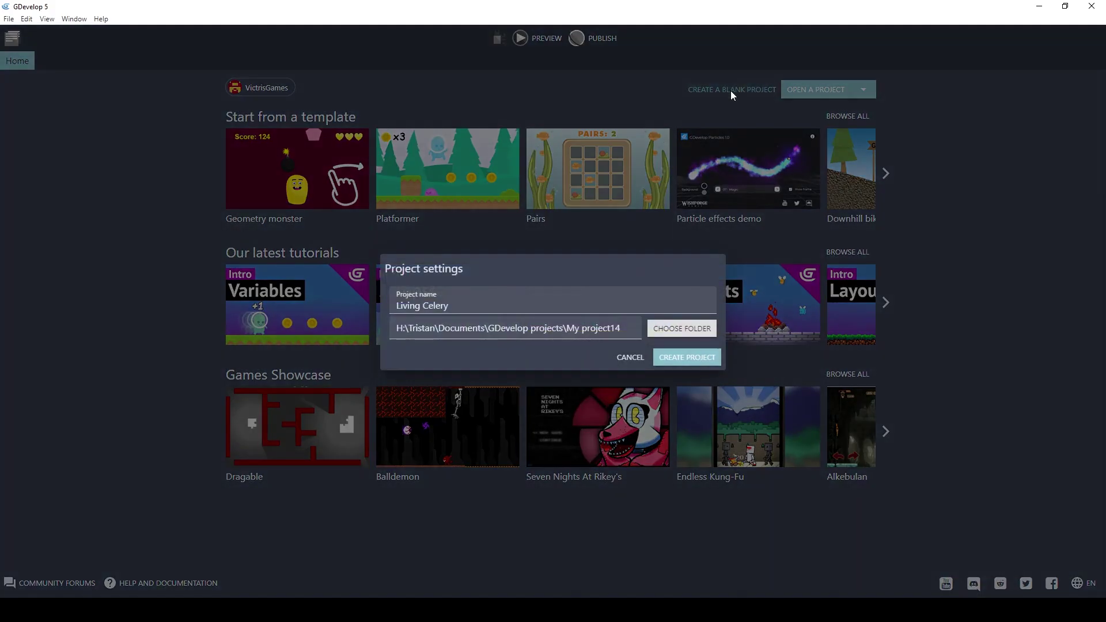
triple_click(484, 300)
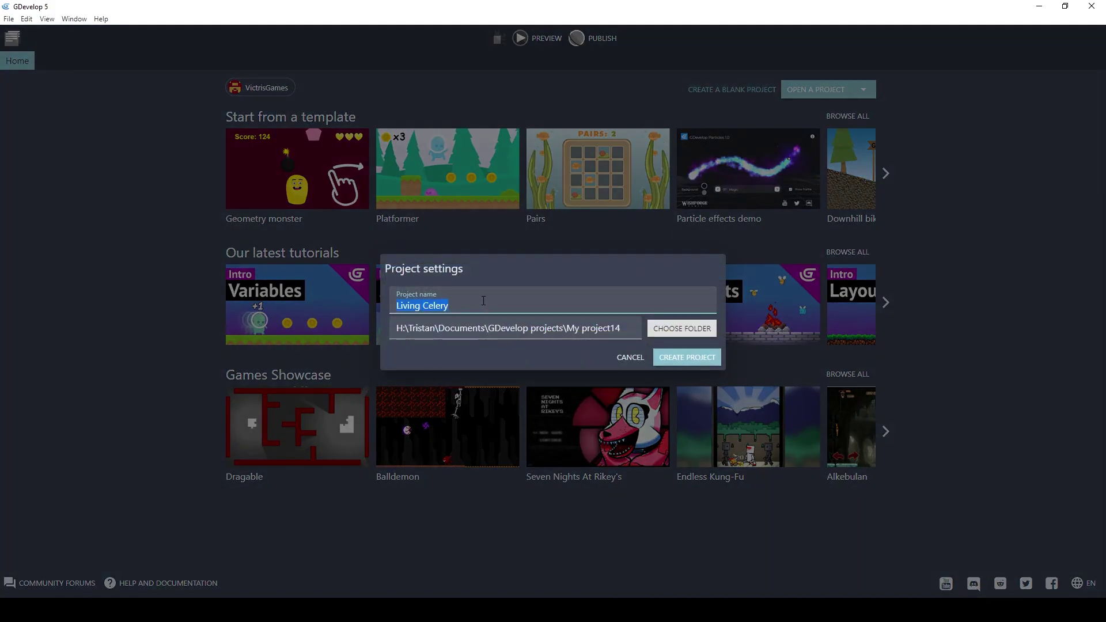
text(Brackeys How To Create A Game)
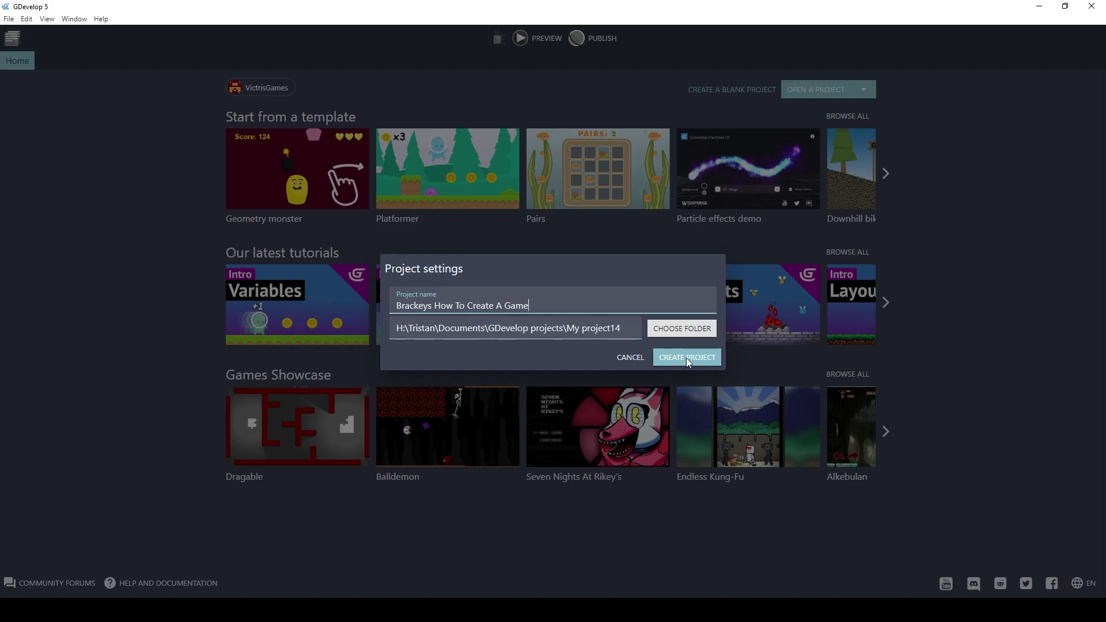
click(686, 358)
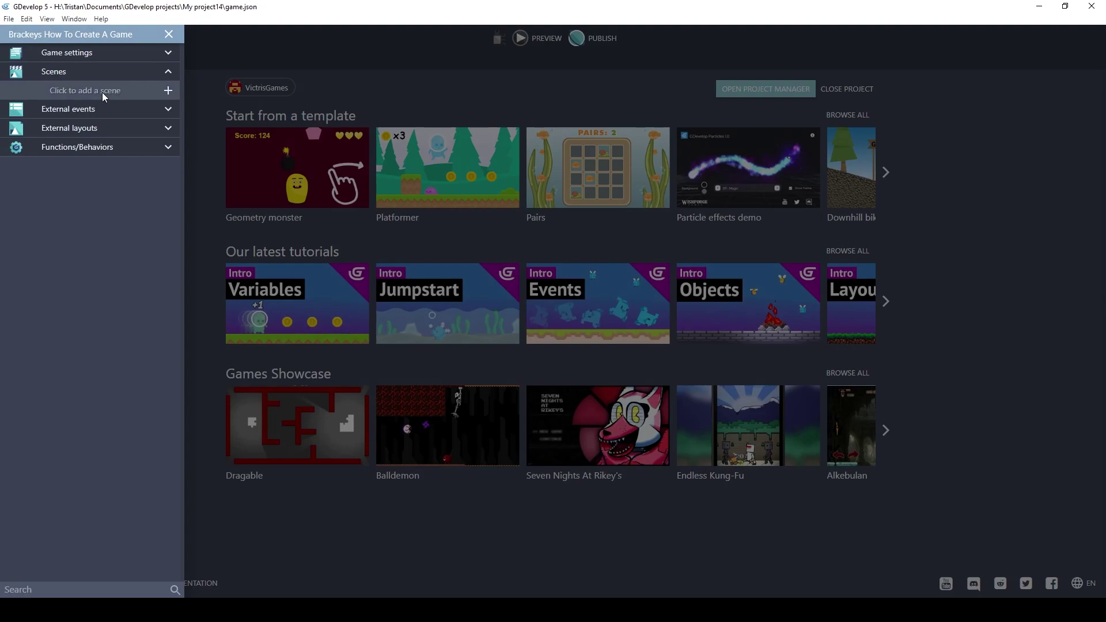
click(50, 91)
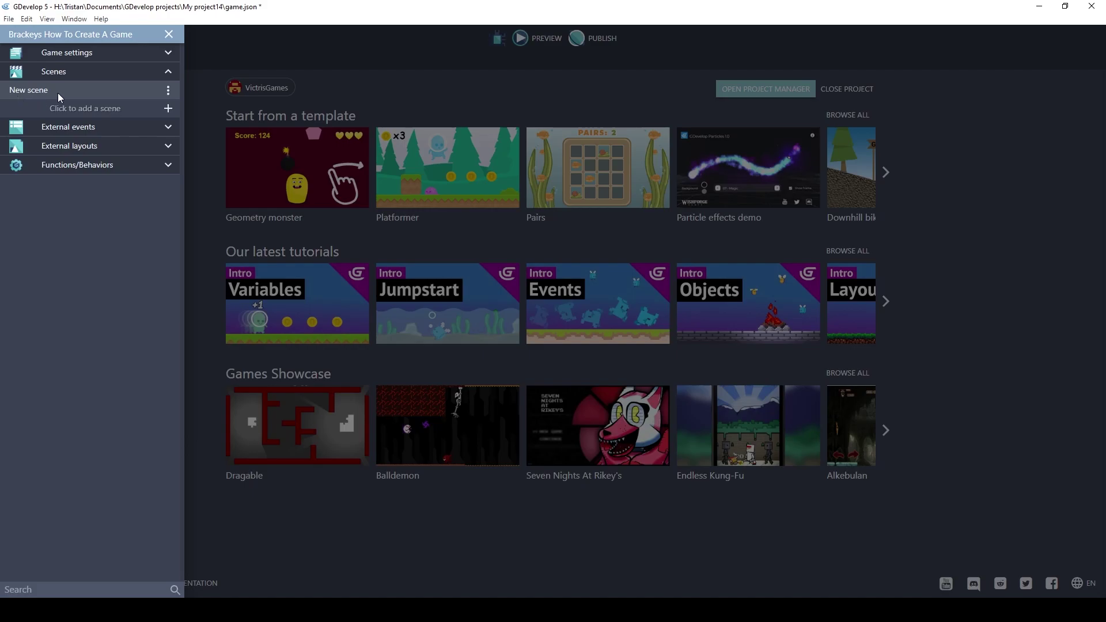
click(83, 90)
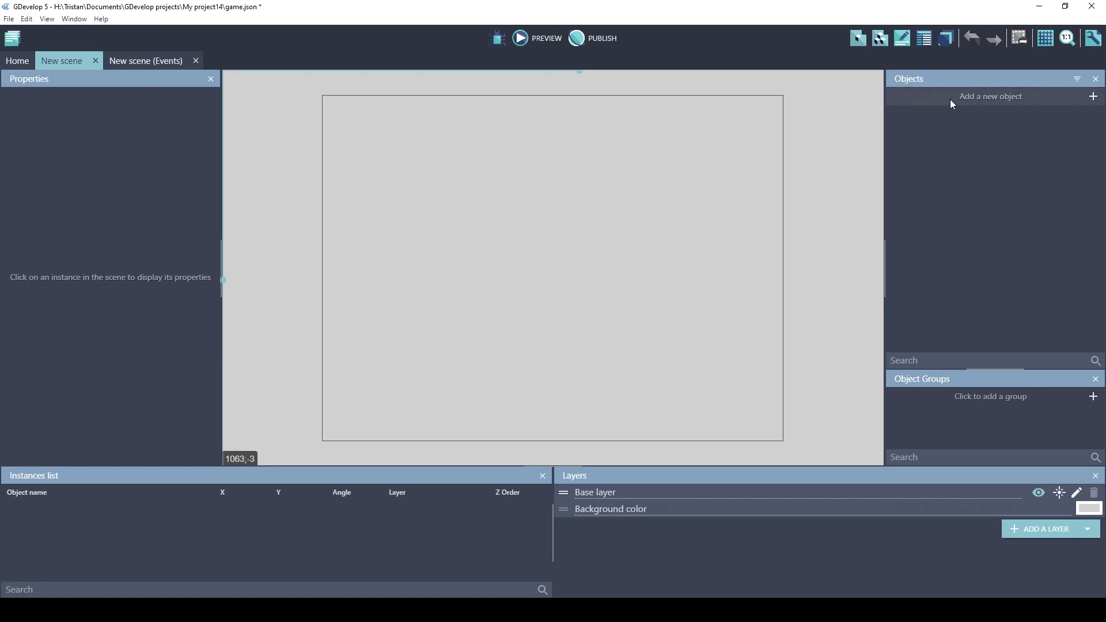
- Create a Sprite object named Ground and give it an animation
click(987, 98)
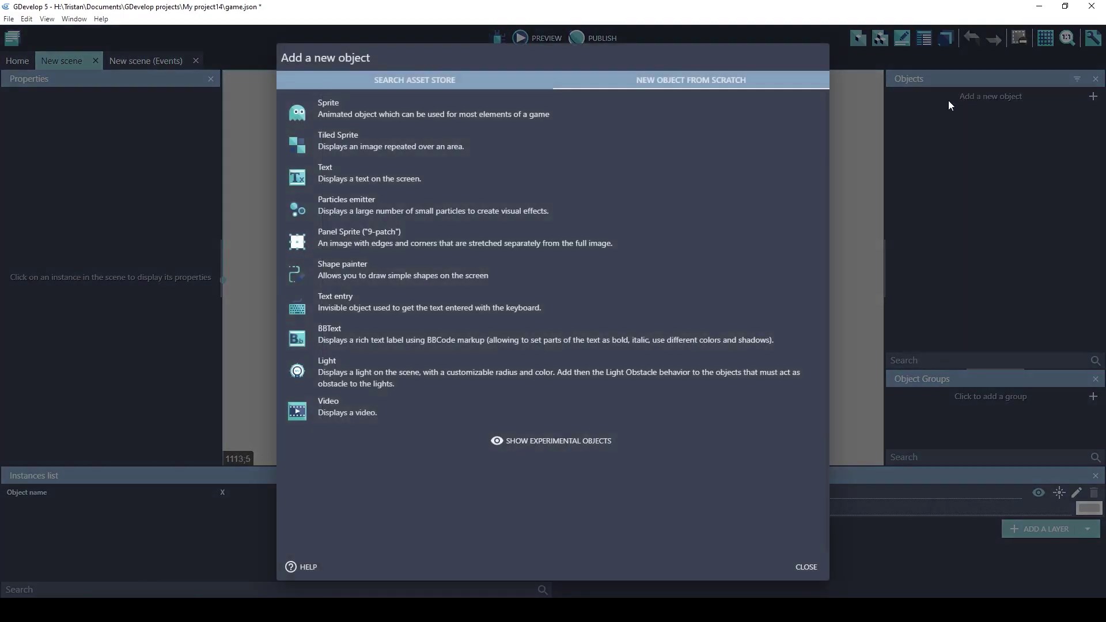
click(340, 109)
double_click(339, 84)
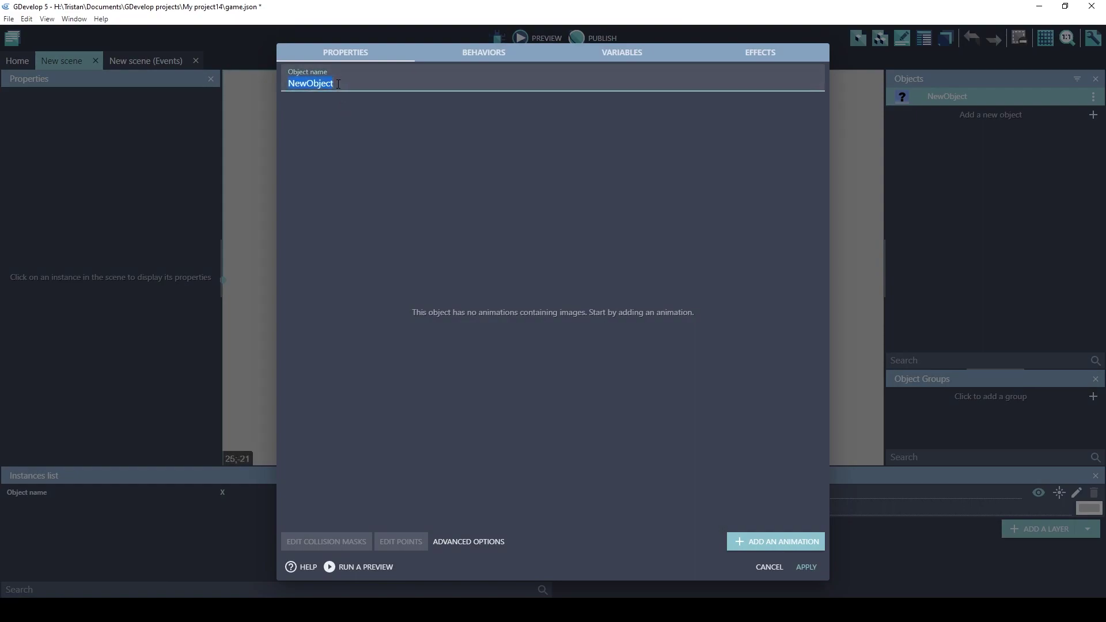
text(Ground)
click(752, 543)
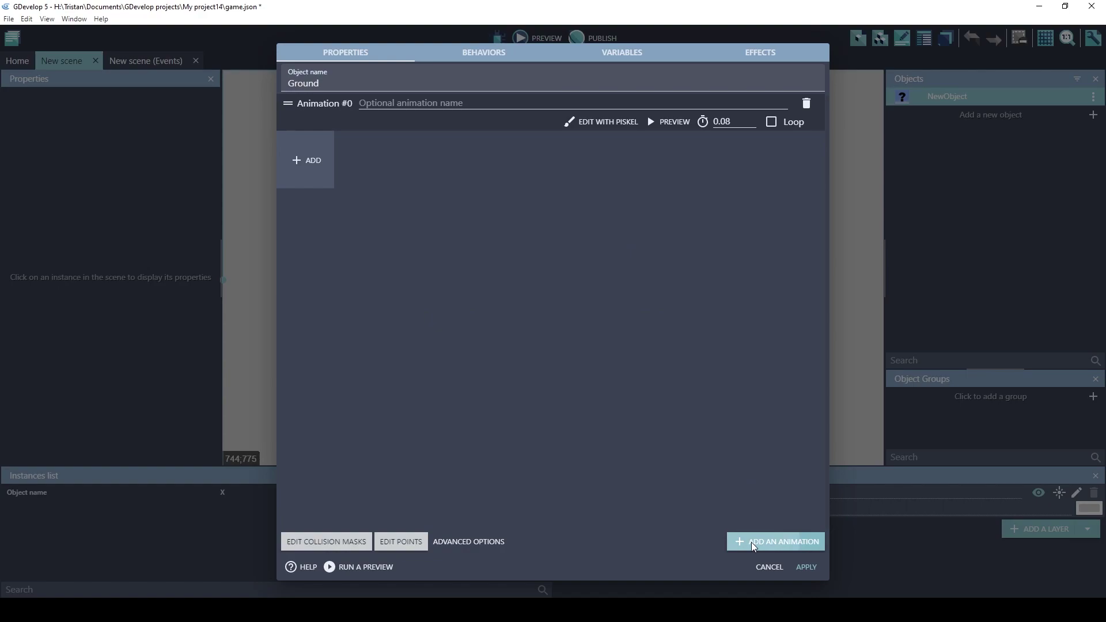
- Fill the Ground frame with white in Piskel, save it, and apply the object
click(596, 123)
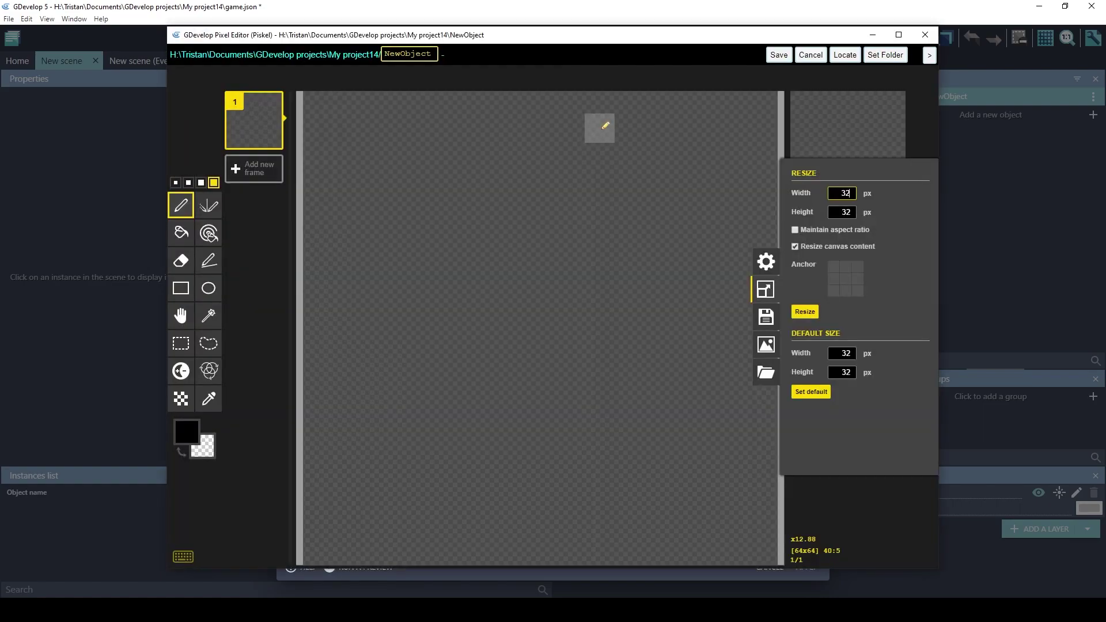
click(187, 432)
drag(215, 458, 194, 445)
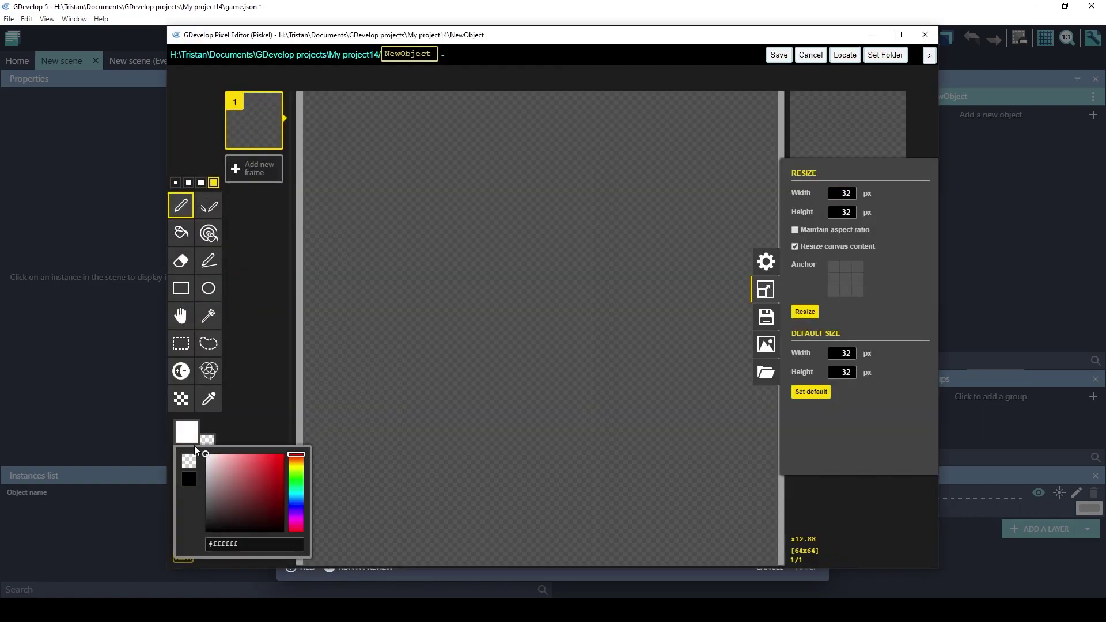
click(181, 233)
click(394, 234)
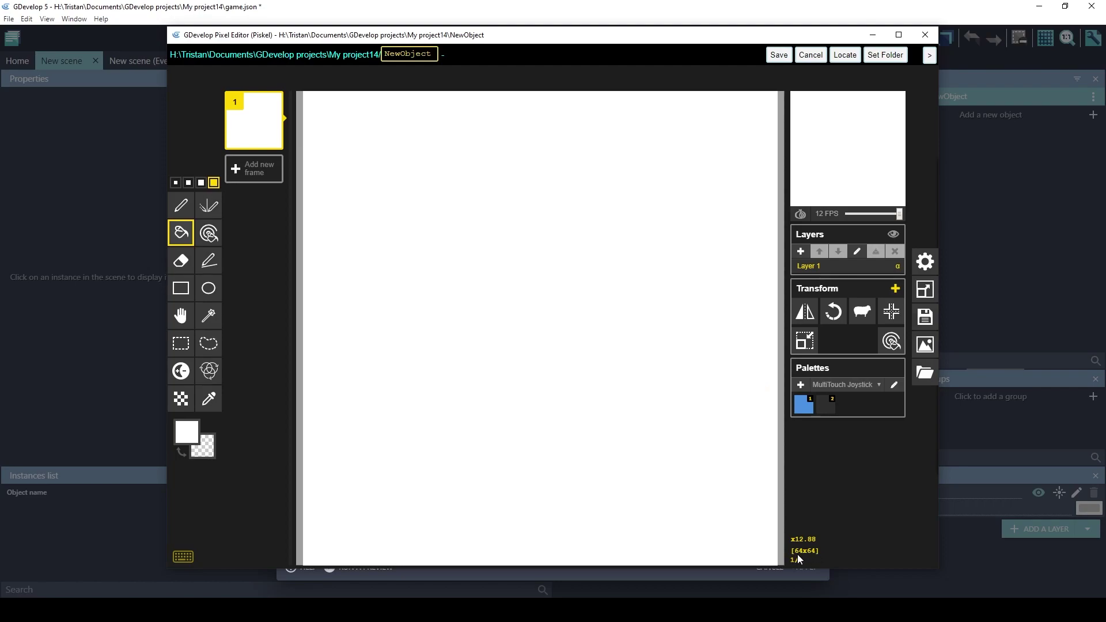
click(925, 291)
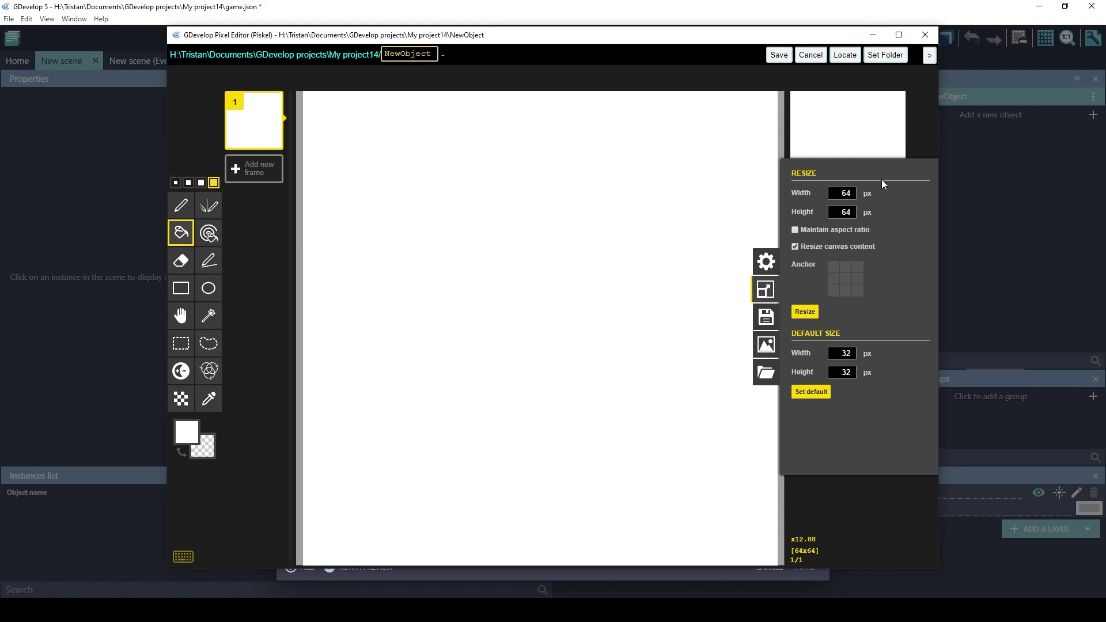
click(917, 130)
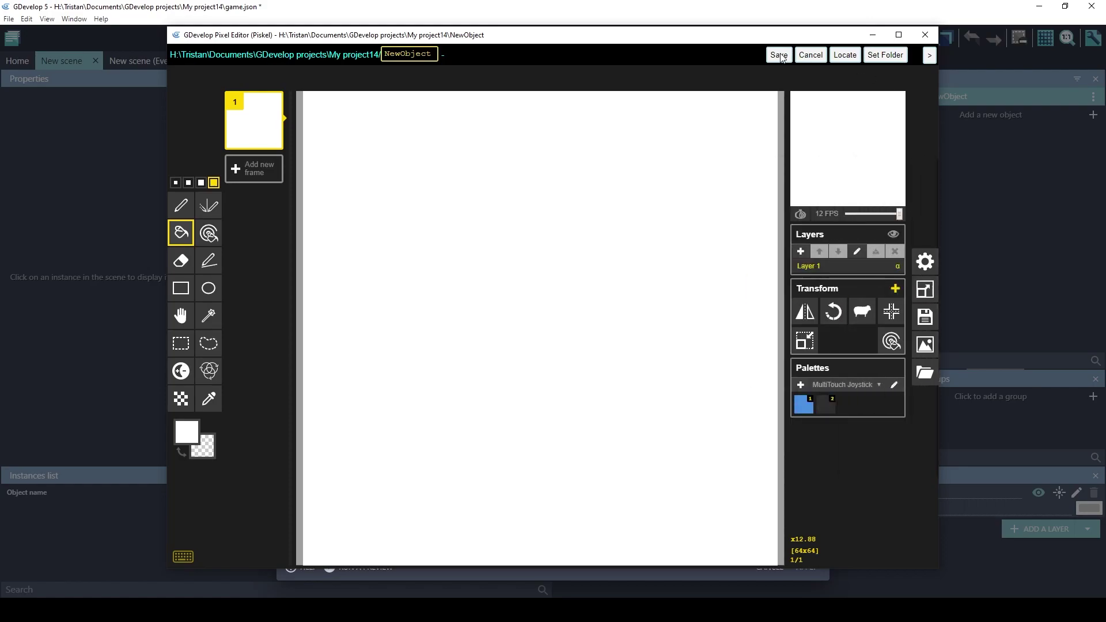
click(779, 55)
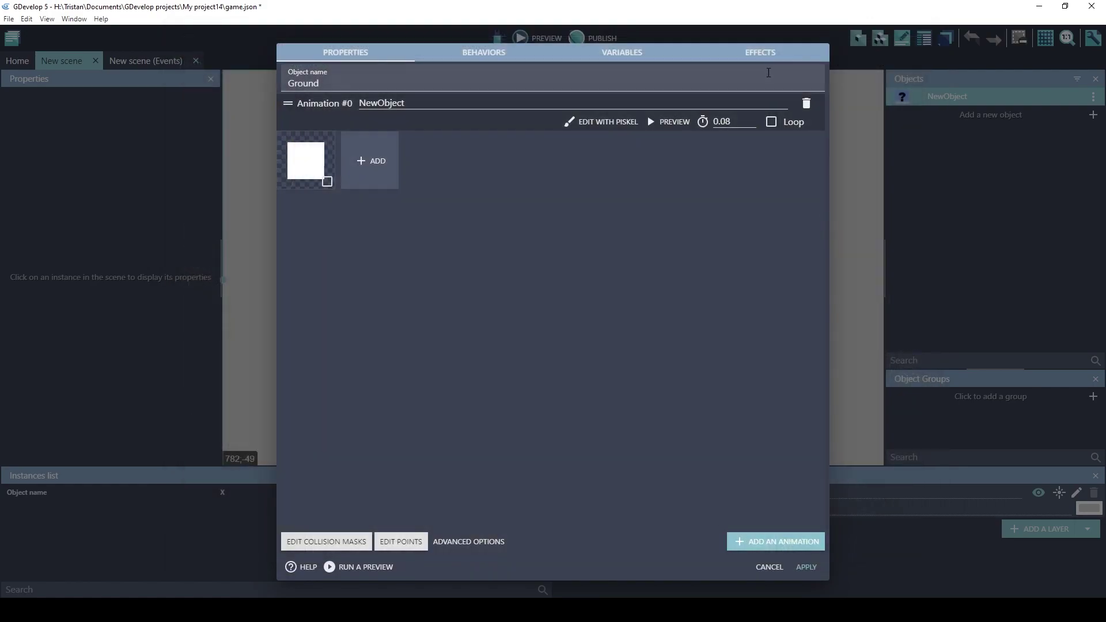
click(806, 567)
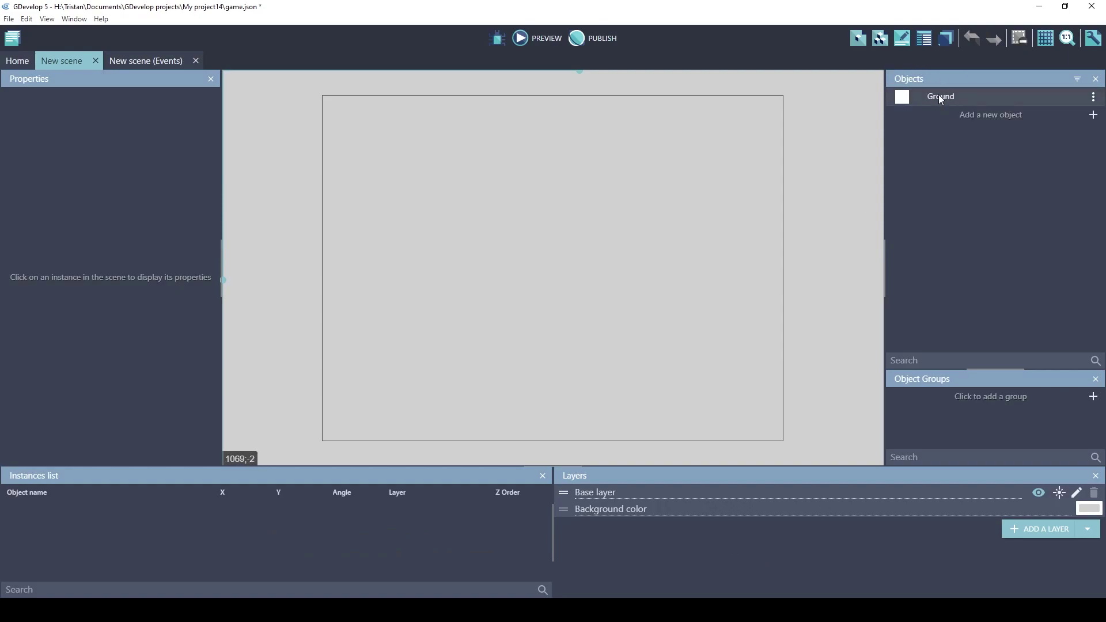
- Drag a Ground instance into the scene, stretching and rotating it
drag(939, 94, 489, 186)
click(501, 210)
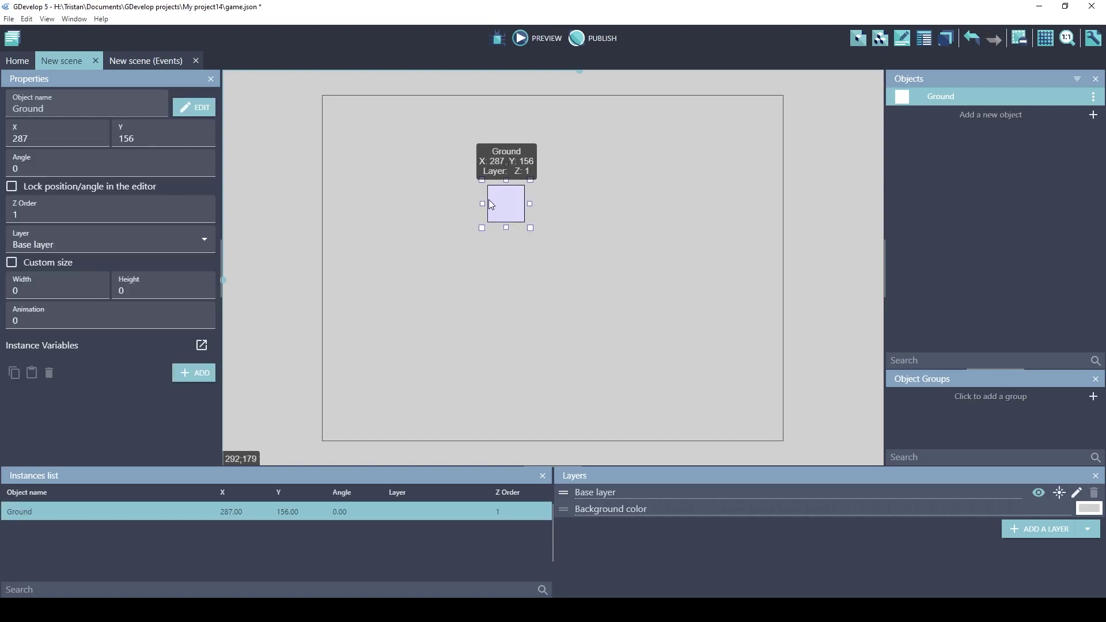
drag(480, 205, 494, 263)
drag(495, 164, 567, 247)
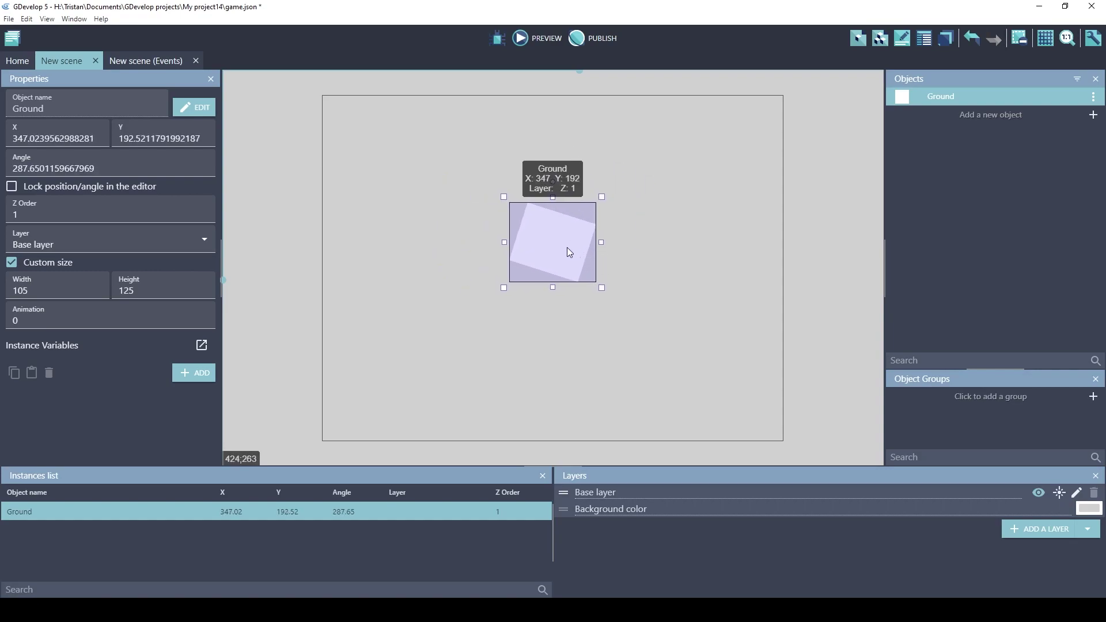
click(491, 192)
click(536, 241)
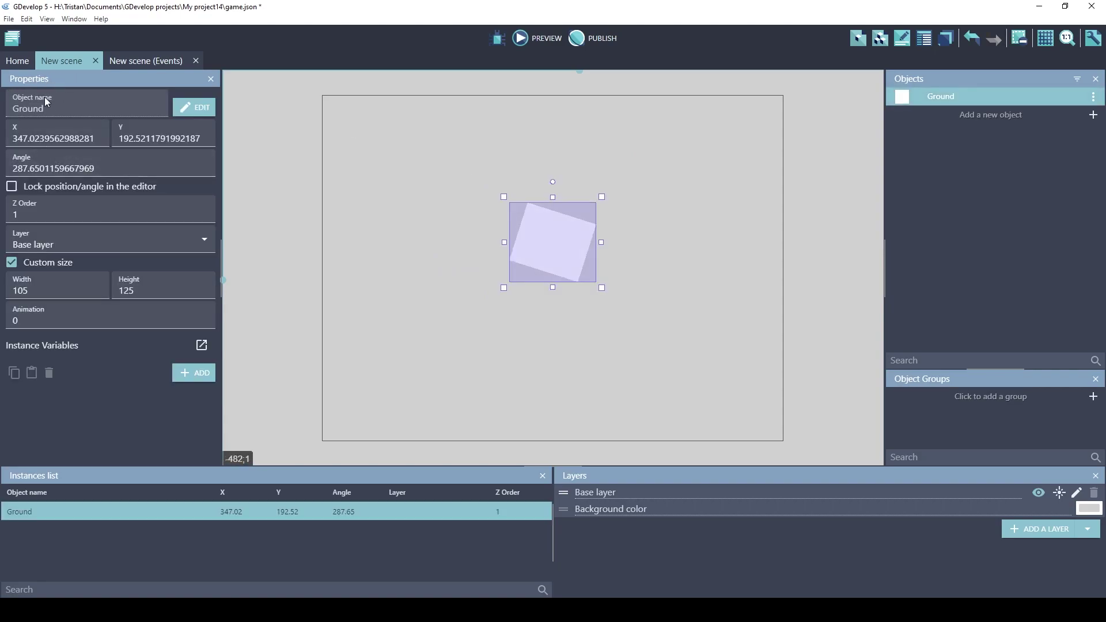
- Set the Ground instance to X 0, Y 0, angle 0 with custom size turned off
double_click(37, 141)
text(0)
key(Tab)
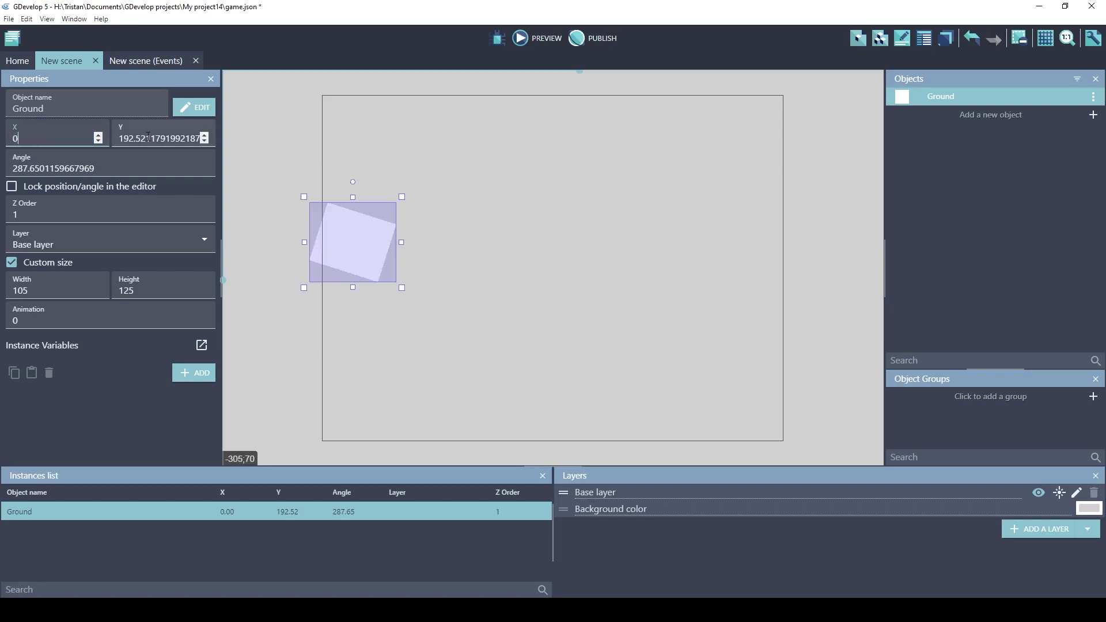
text(0)
double_click(37, 168)
text(0)
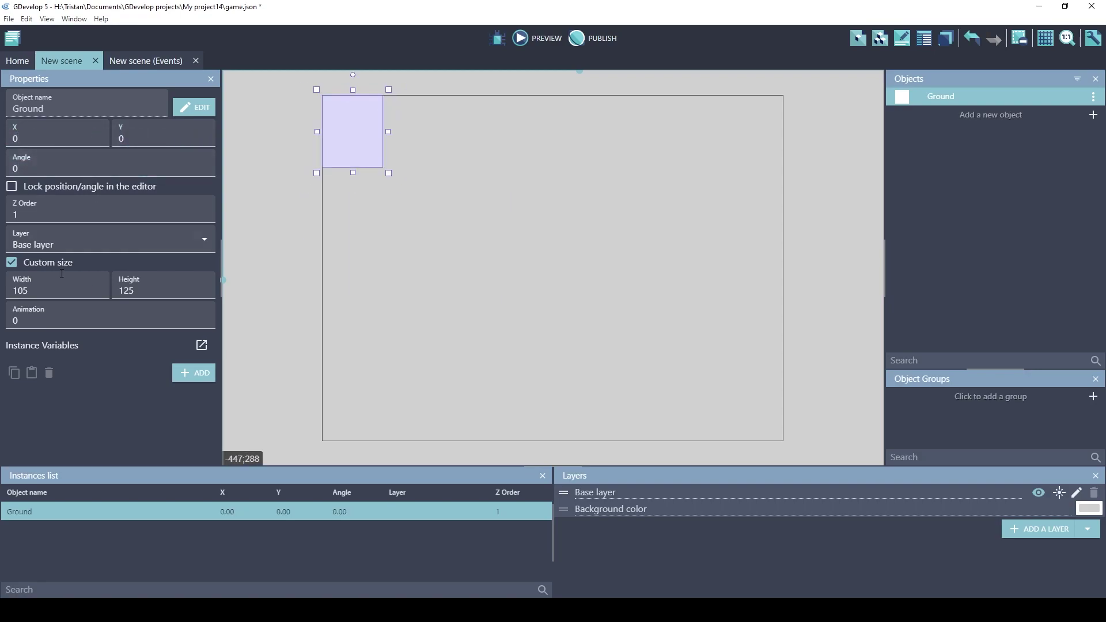
click(27, 265)
click(347, 181)
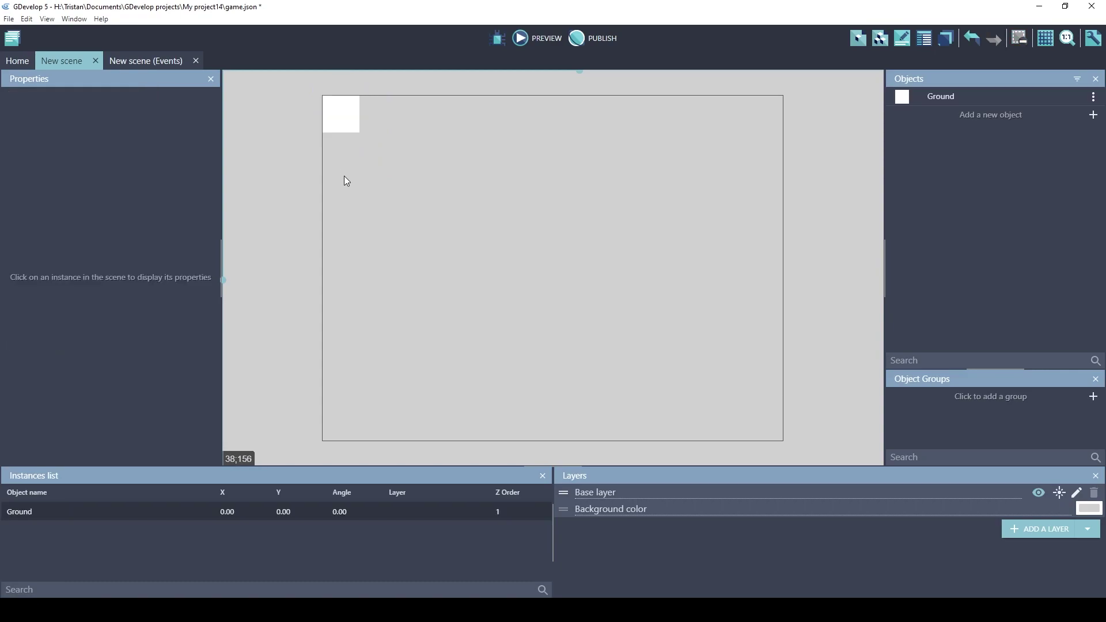
- Move the Ground toward the scene centre and turn on the scene grid
drag(344, 126, 513, 241)
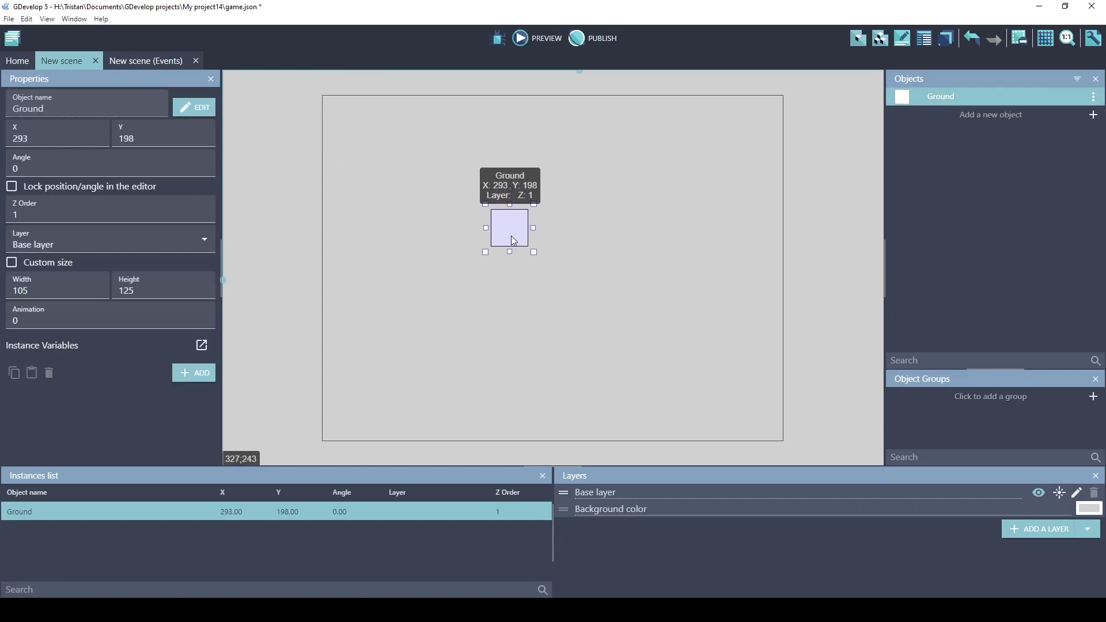
click(1046, 39)
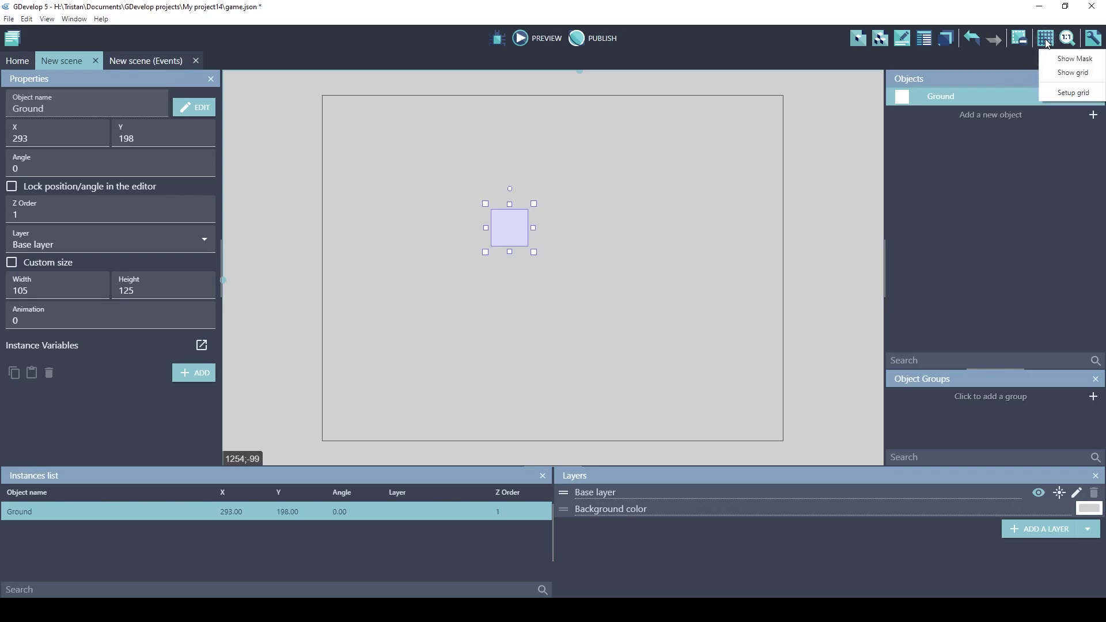
click(1073, 92)
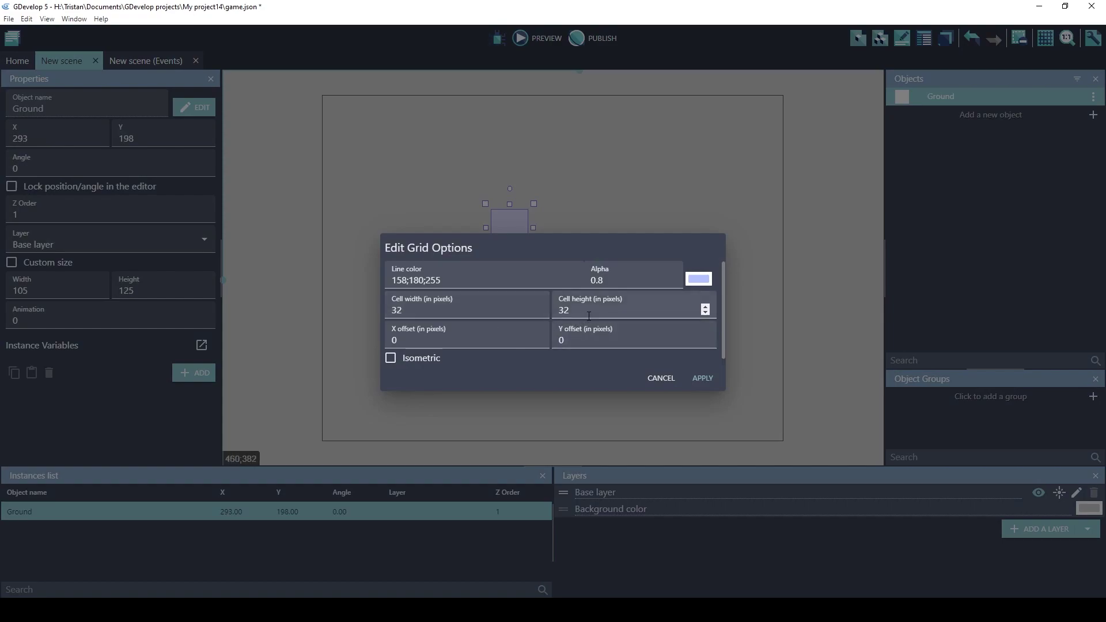
click(702, 381)
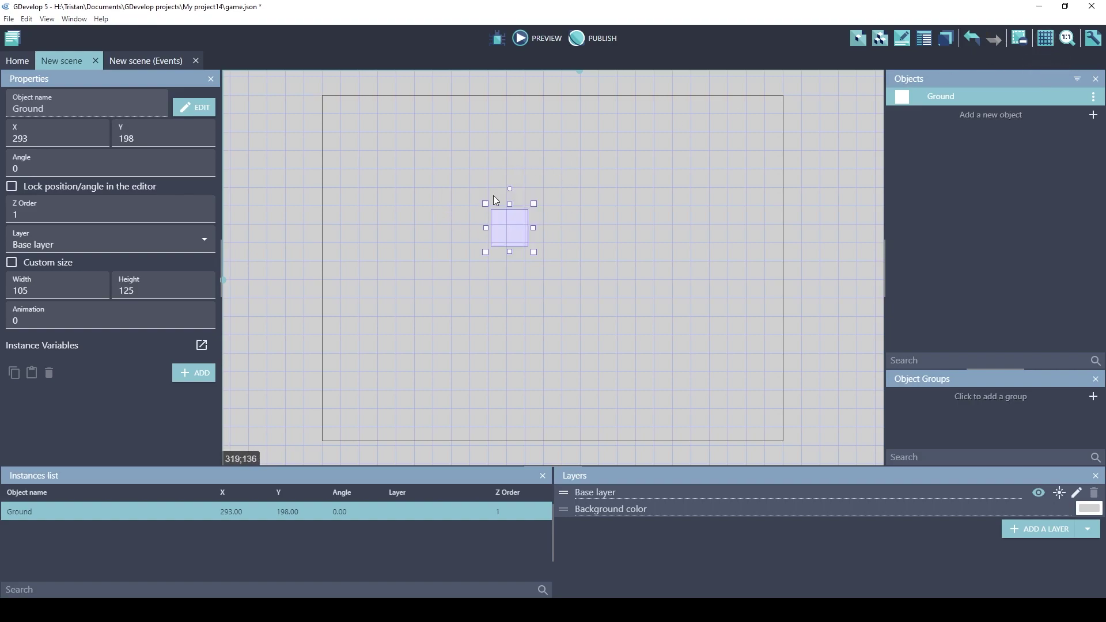
- Stretch the Ground into a tall white column at X 224, Y 0
drag(509, 230, 670, 117)
drag(519, 118, 576, 454)
click(397, 238)
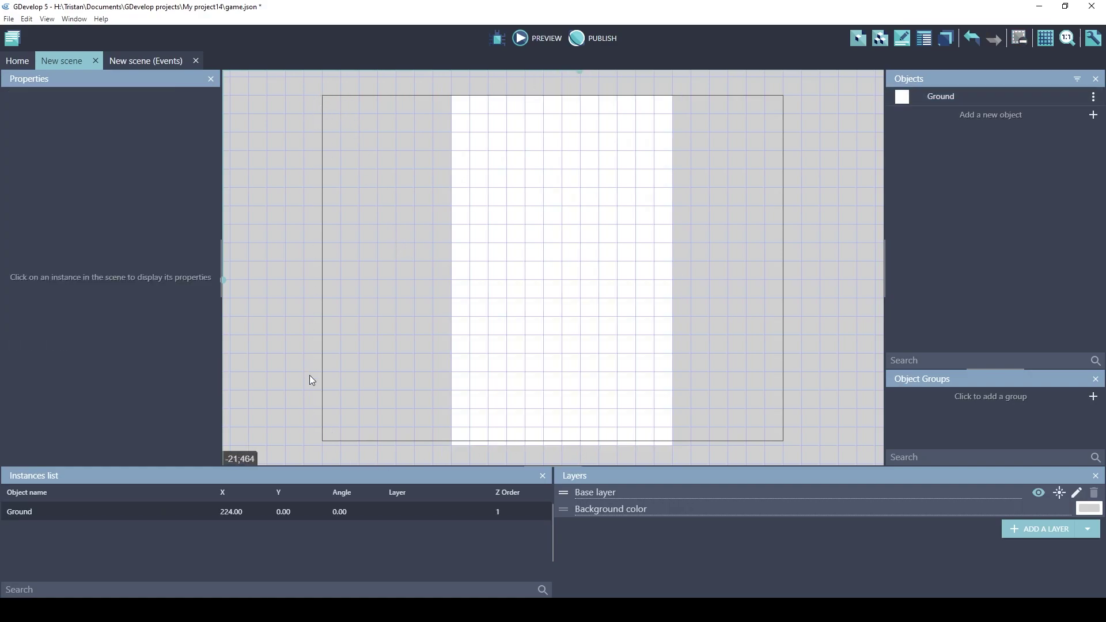
- Change the game resolution from 800x600 to 1920x1080 in the game properties and apply it
click(9, 41)
click(67, 52)
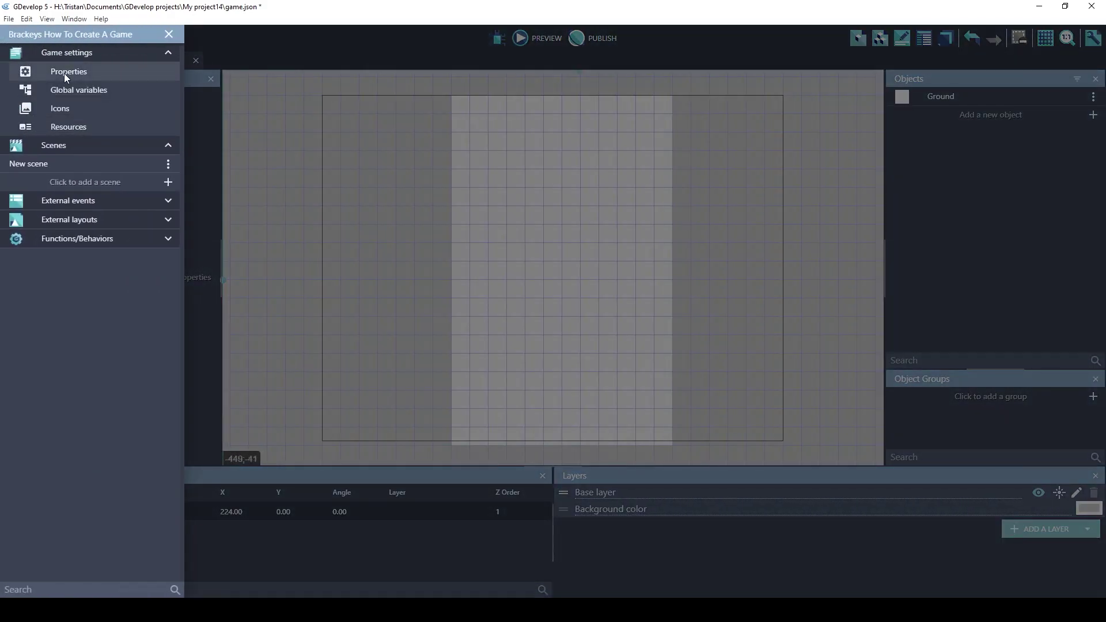
click(63, 73)
click(347, 308)
double_click(342, 312)
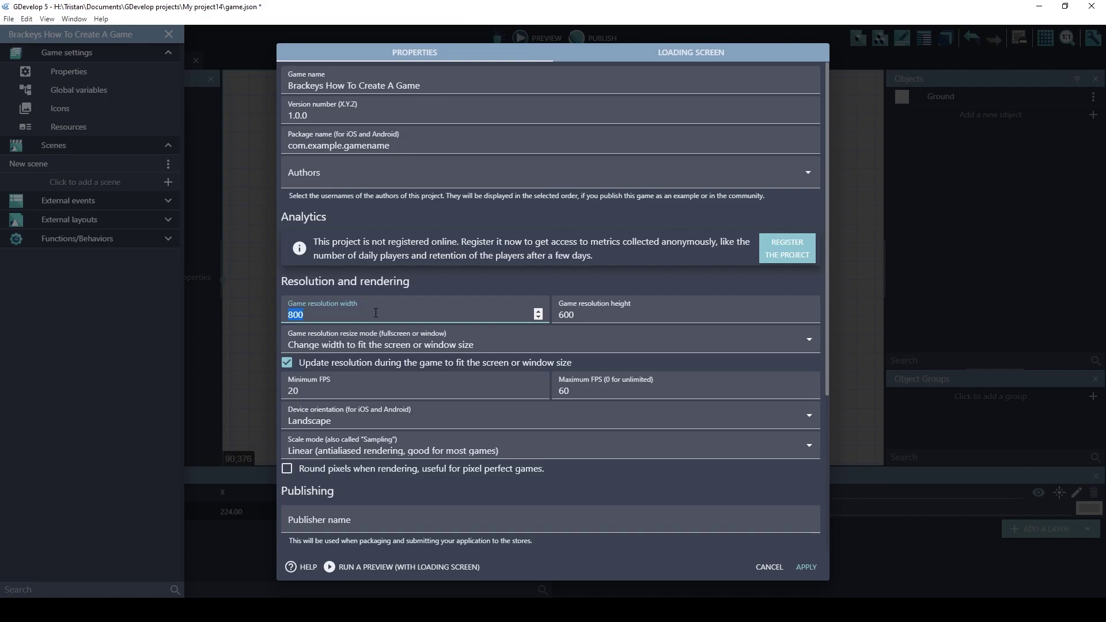
text(1920)
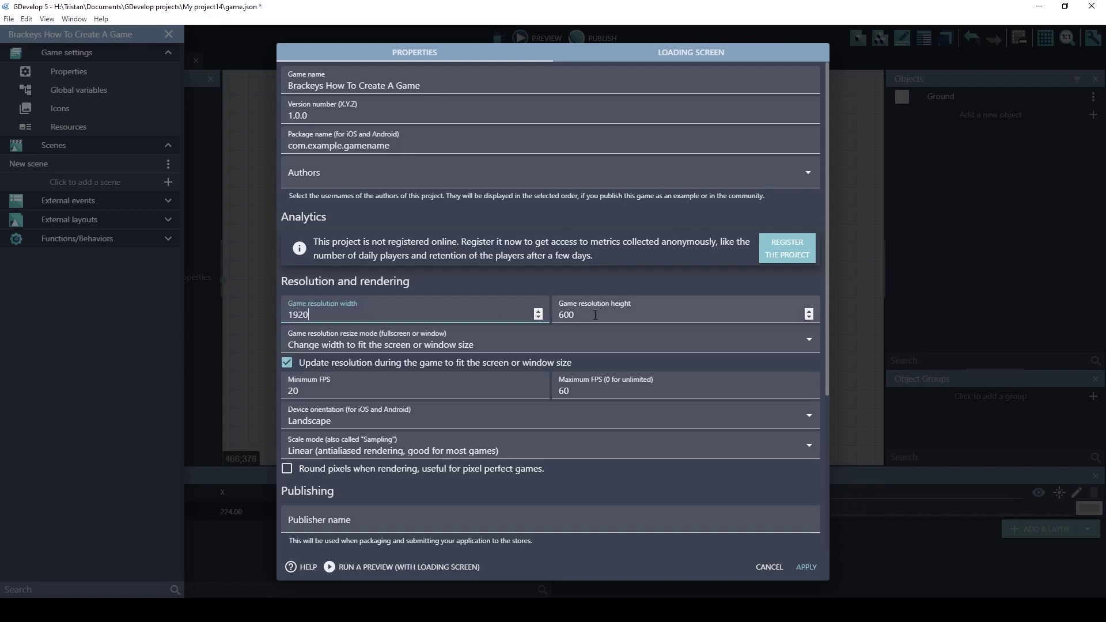
double_click(612, 319)
text(1080)
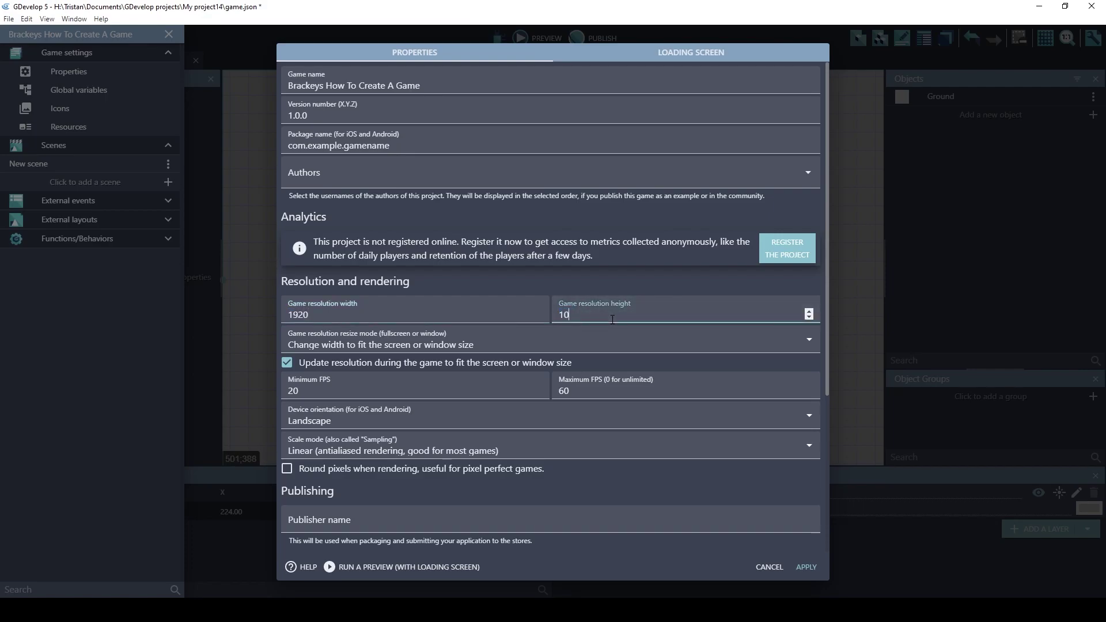
click(806, 568)
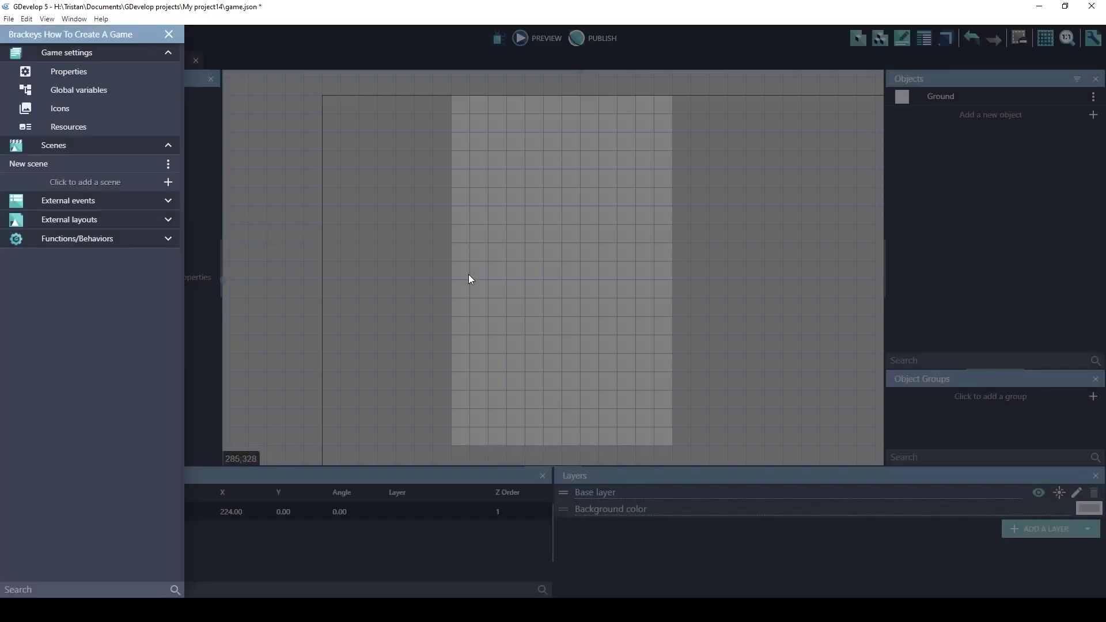
- Zoom out, then move the Ground to X 576 and stretch it to height 1120
click(412, 236)
scroll(419, 212, down, 6)
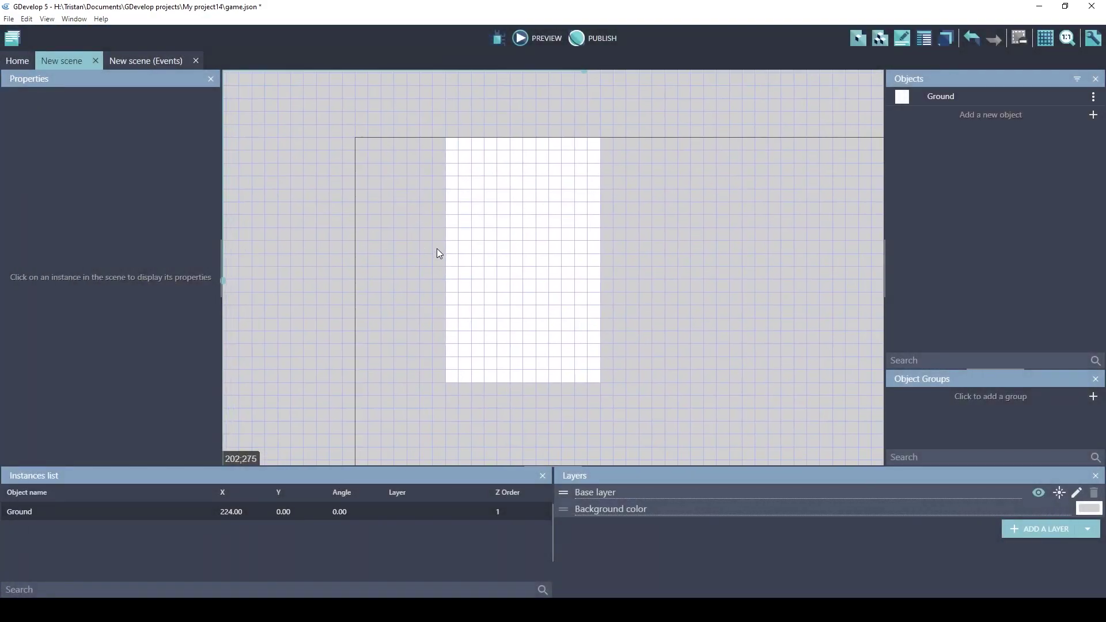
scroll(423, 241, down, 4)
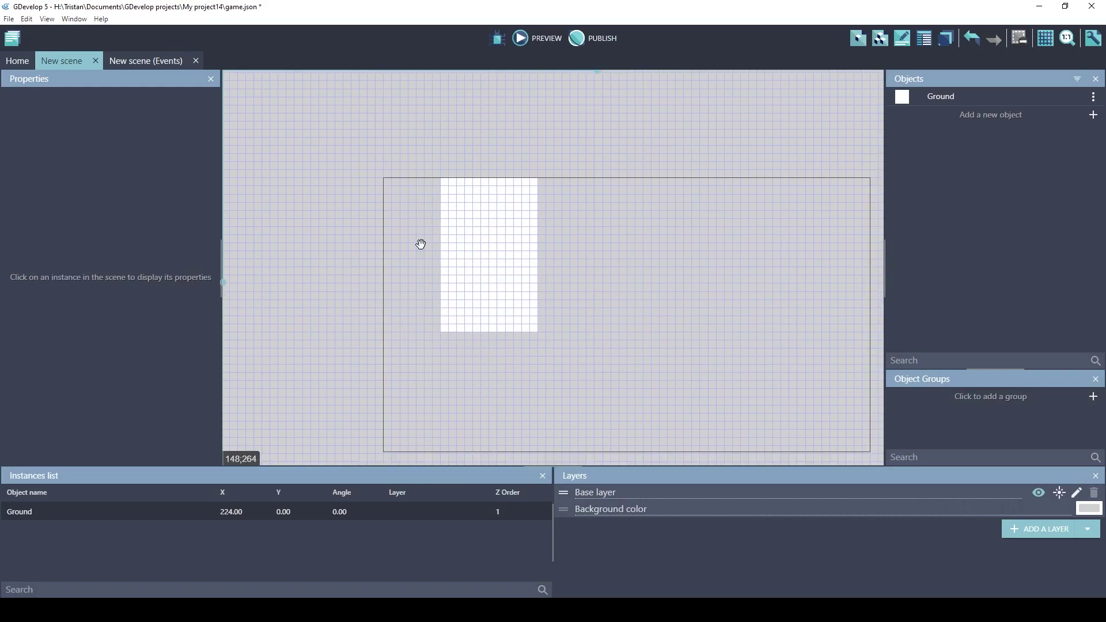
middle_drag(420, 242, 361, 194)
drag(415, 223, 658, 210)
drag(567, 286, 578, 402)
drag(549, 292, 553, 292)
click(407, 220)
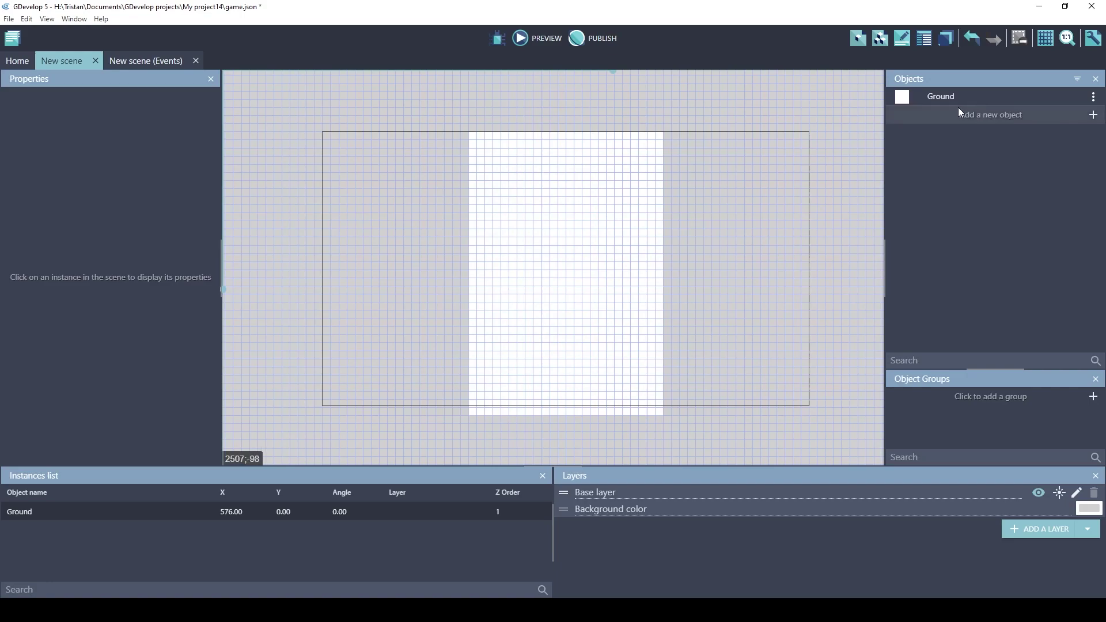
- Add a Sprite object named Player with an empty Animation #0
click(980, 115)
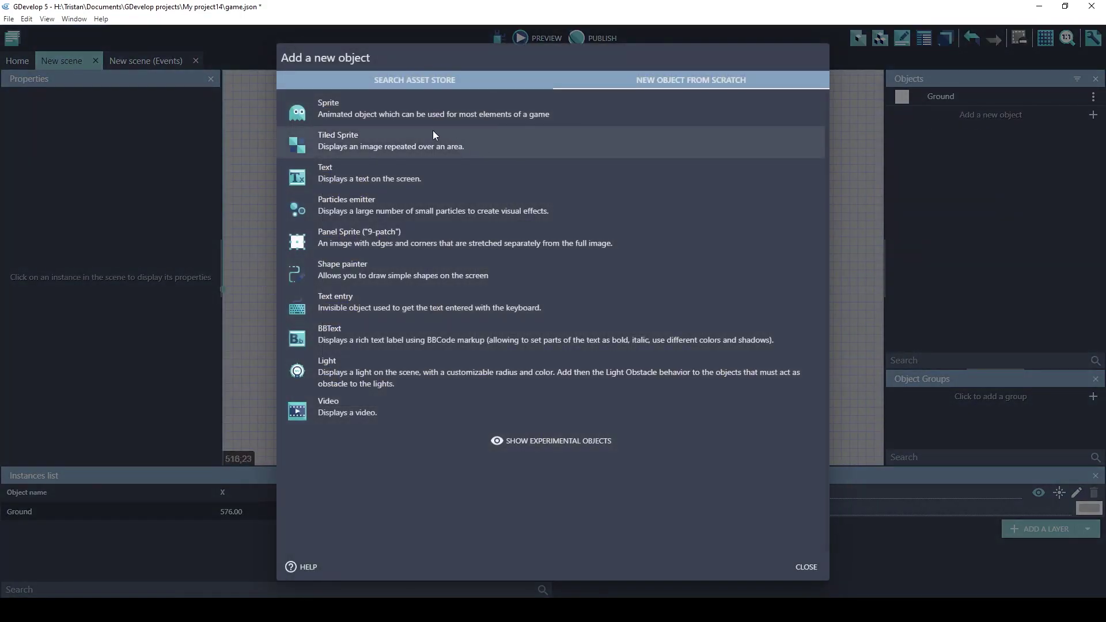
click(382, 116)
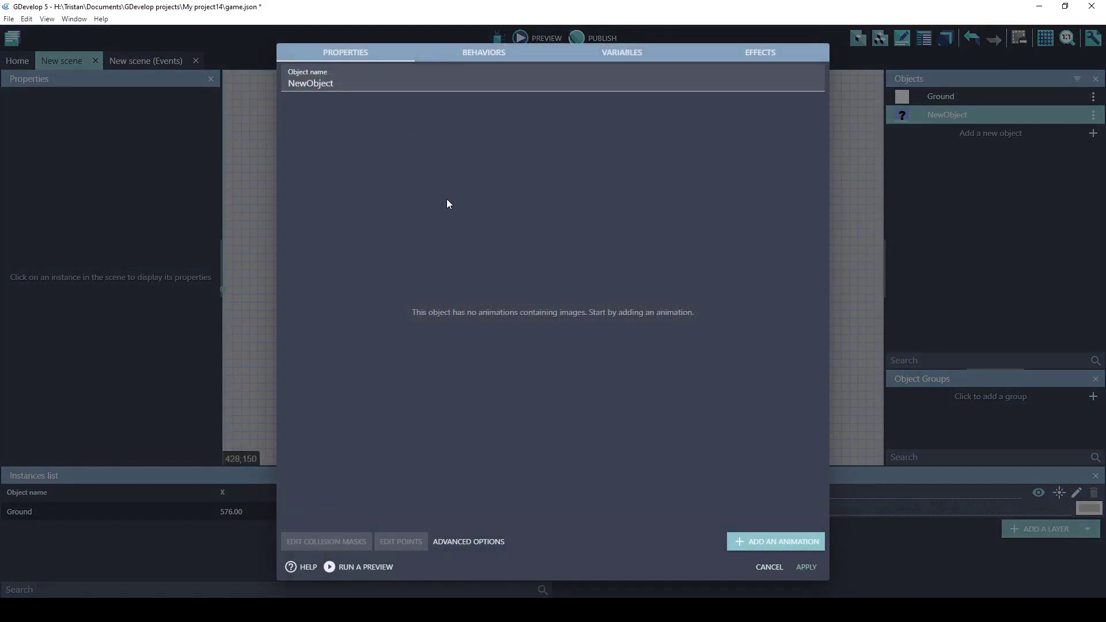
double_click(354, 83)
text(Player)
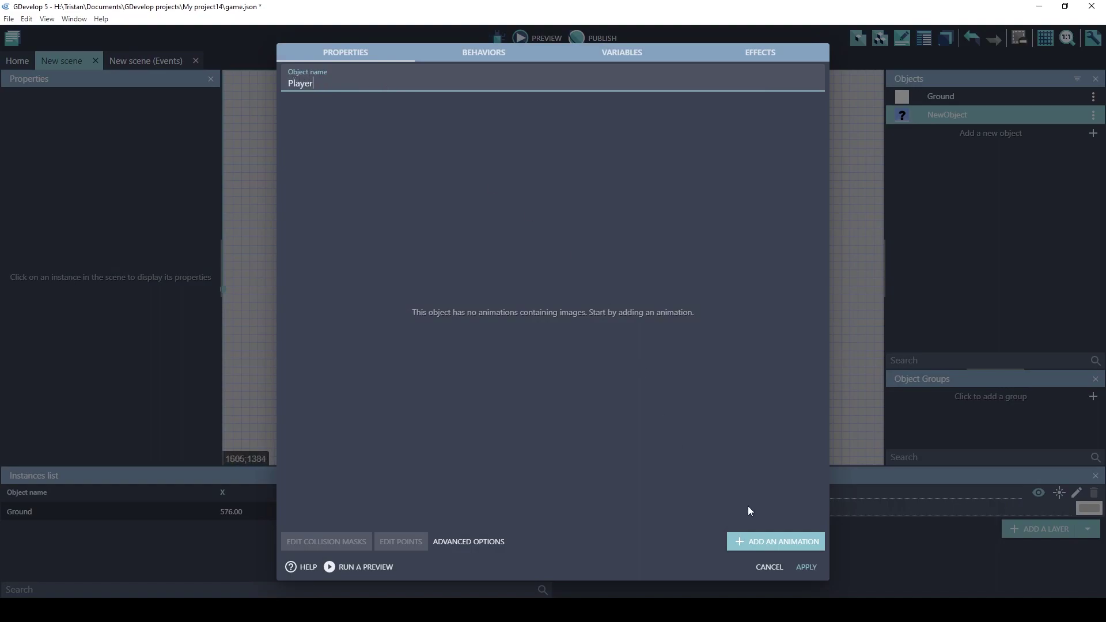
click(769, 541)
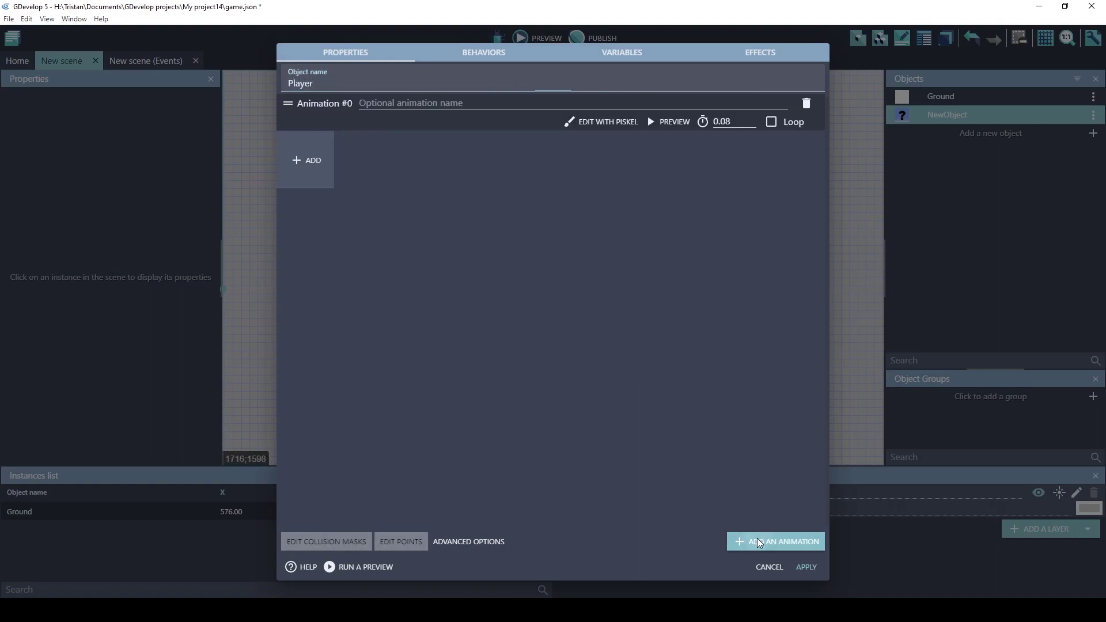
- Fill the Player's frame with red #fb2c2c in Piskel using the paint bucket and save it
click(602, 122)
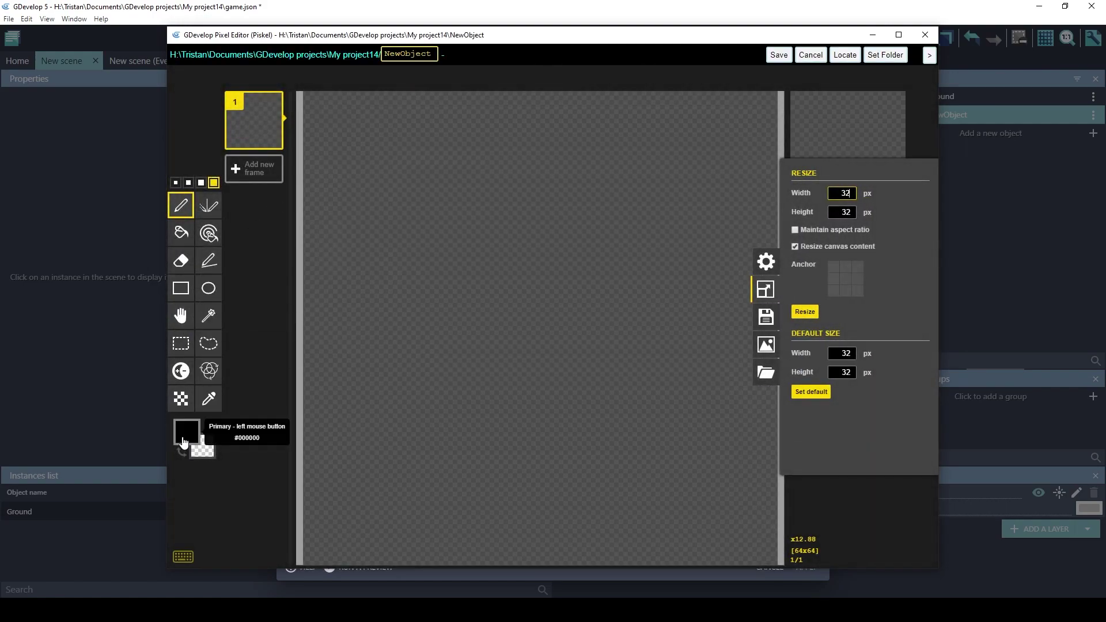
click(184, 433)
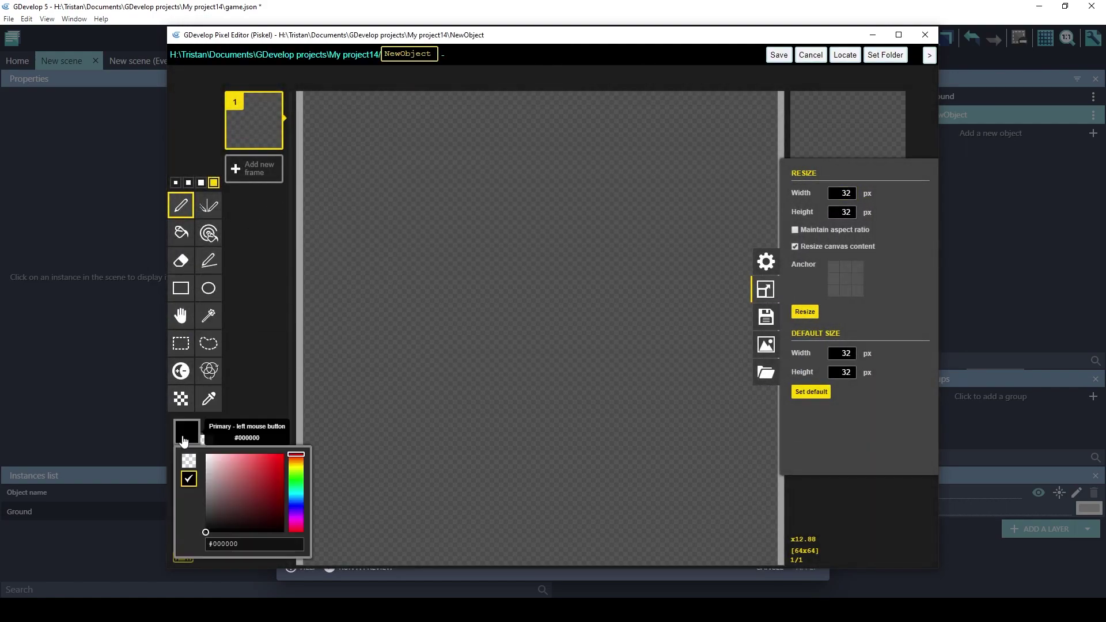
double_click(247, 545)
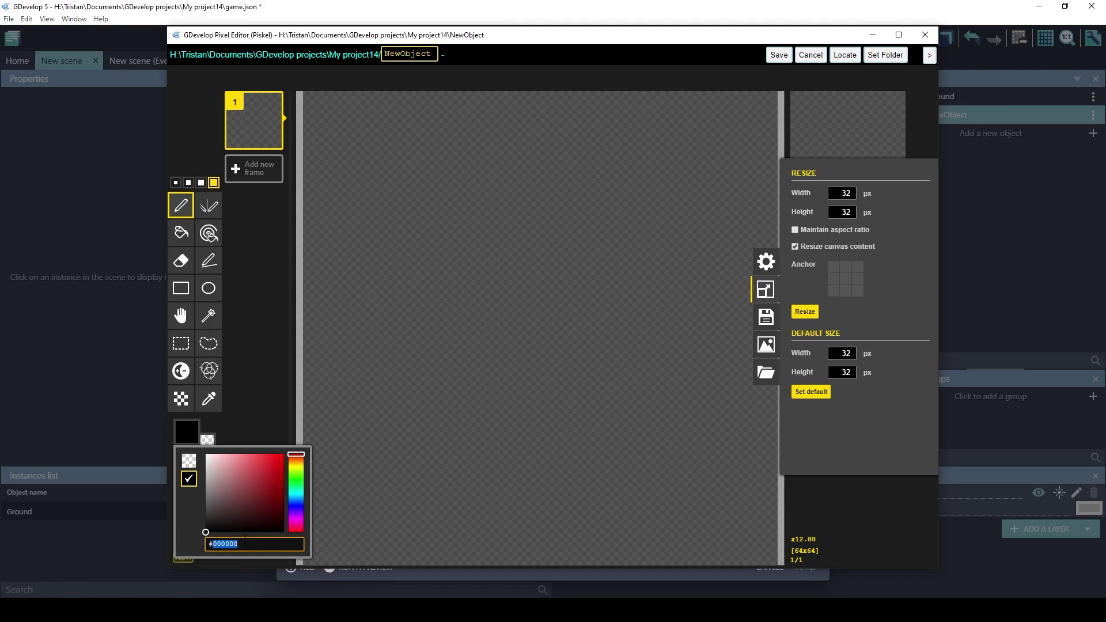
key(BackSpace)
text(fb2c2c)
key(Return)
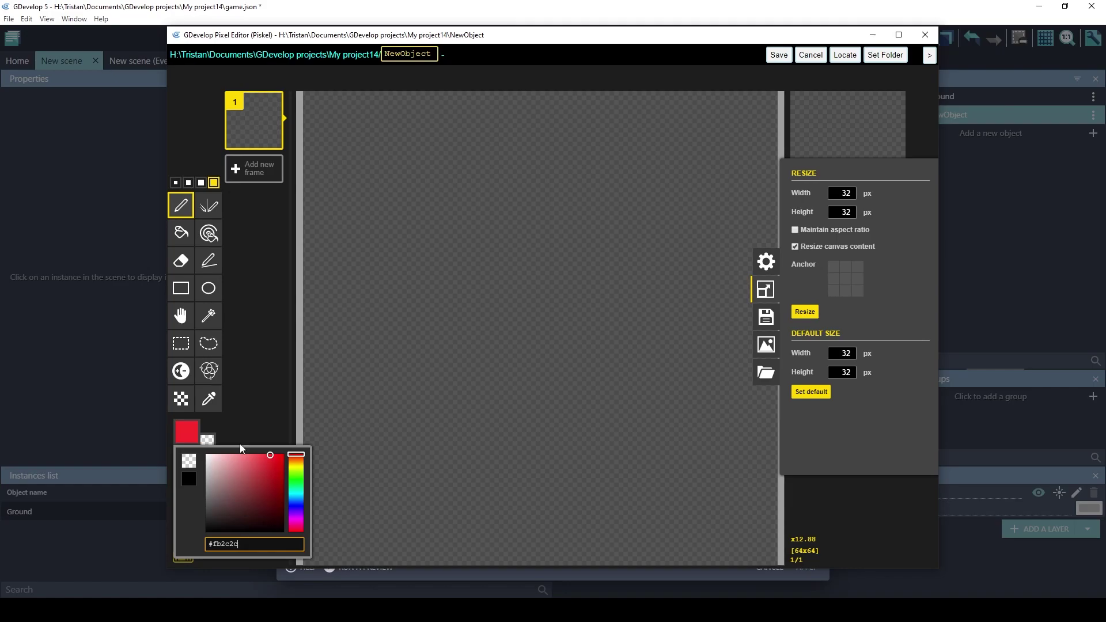
click(181, 233)
click(408, 239)
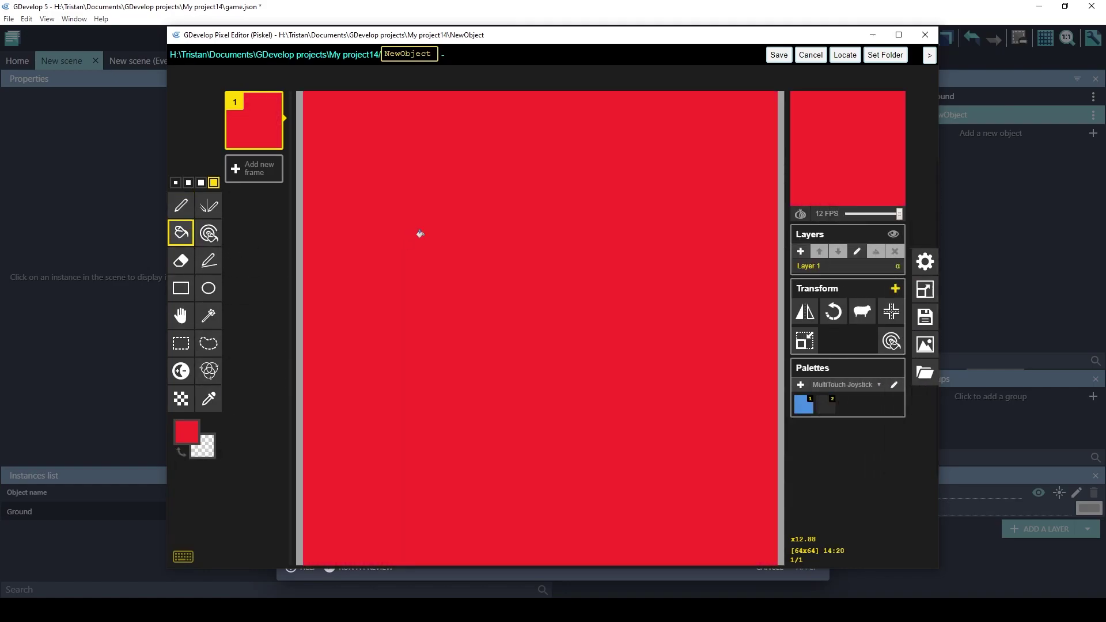
click(775, 55)
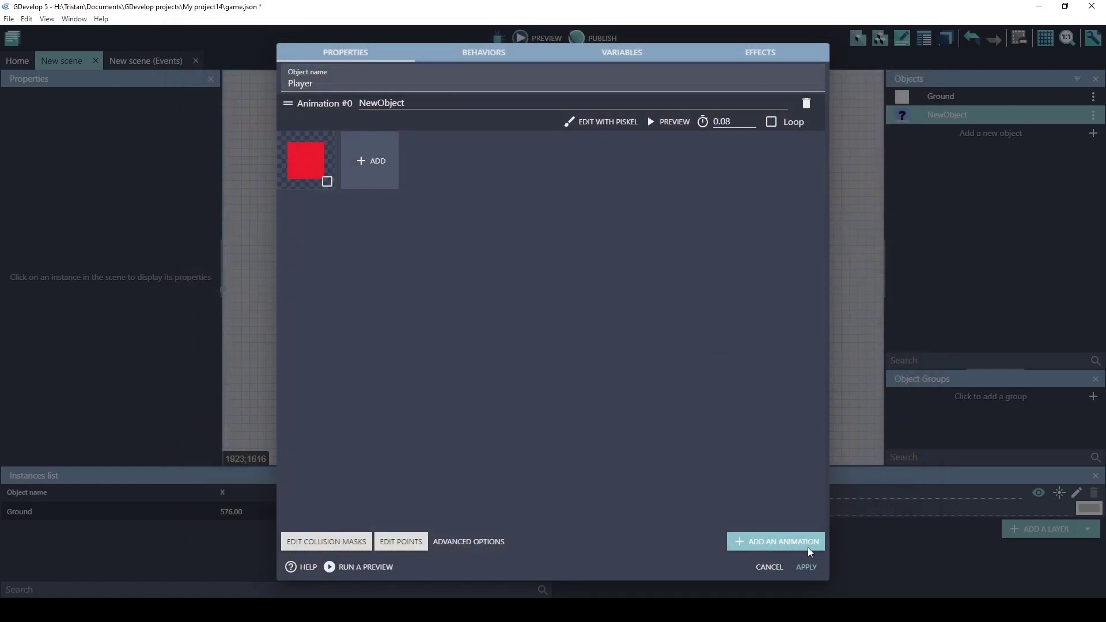
- Apply the Player object and place an instance at X 480, Y 832
click(806, 567)
drag(906, 114, 557, 354)
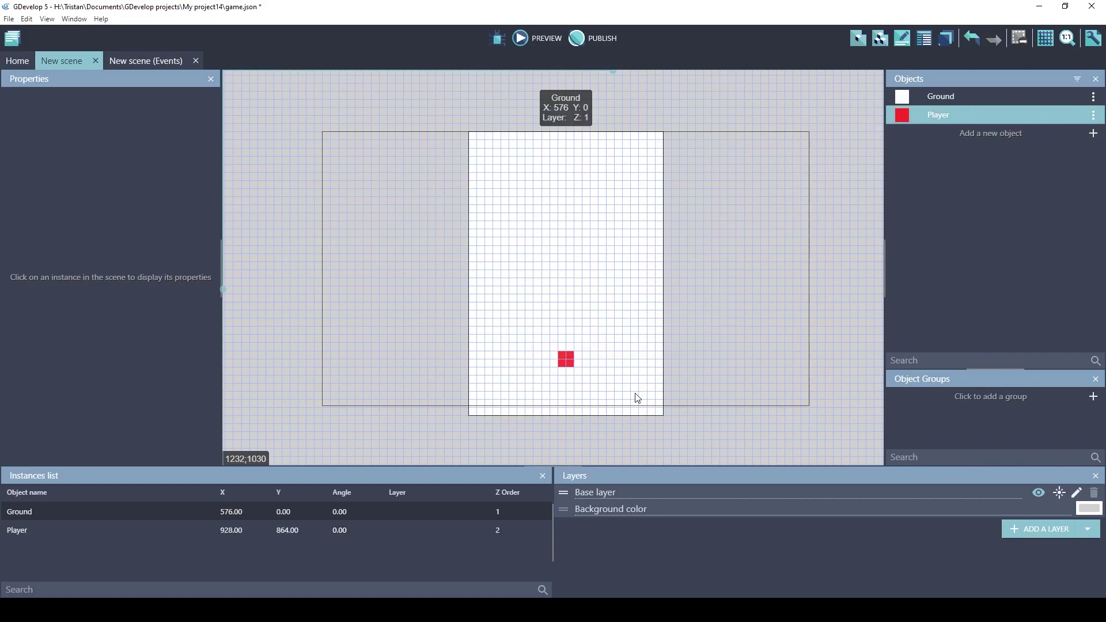
click(567, 363)
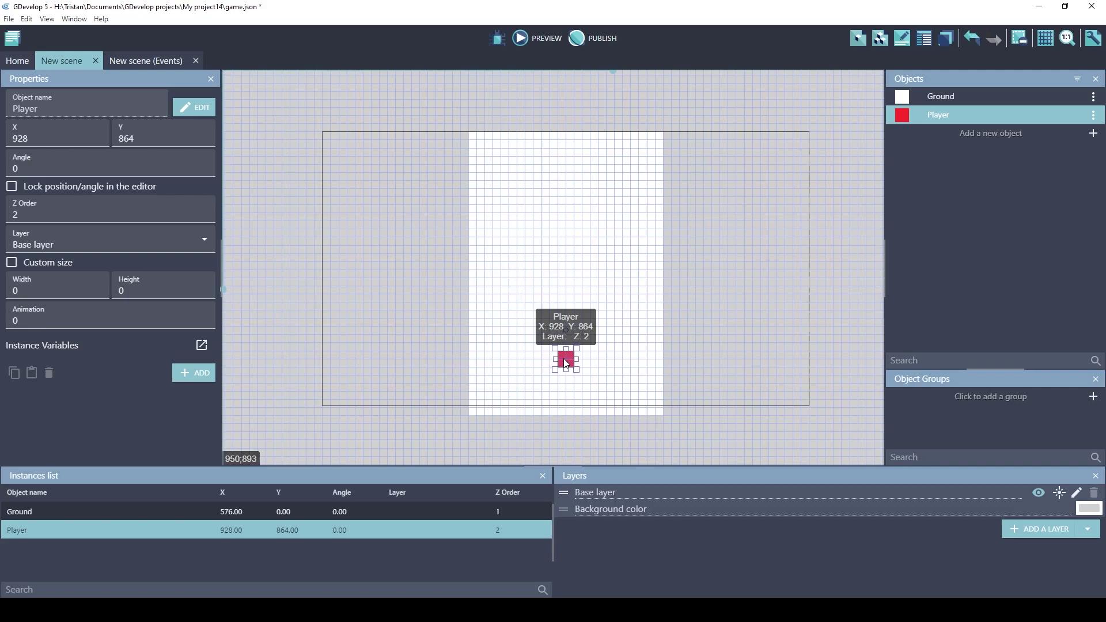
drag(571, 367, 451, 360)
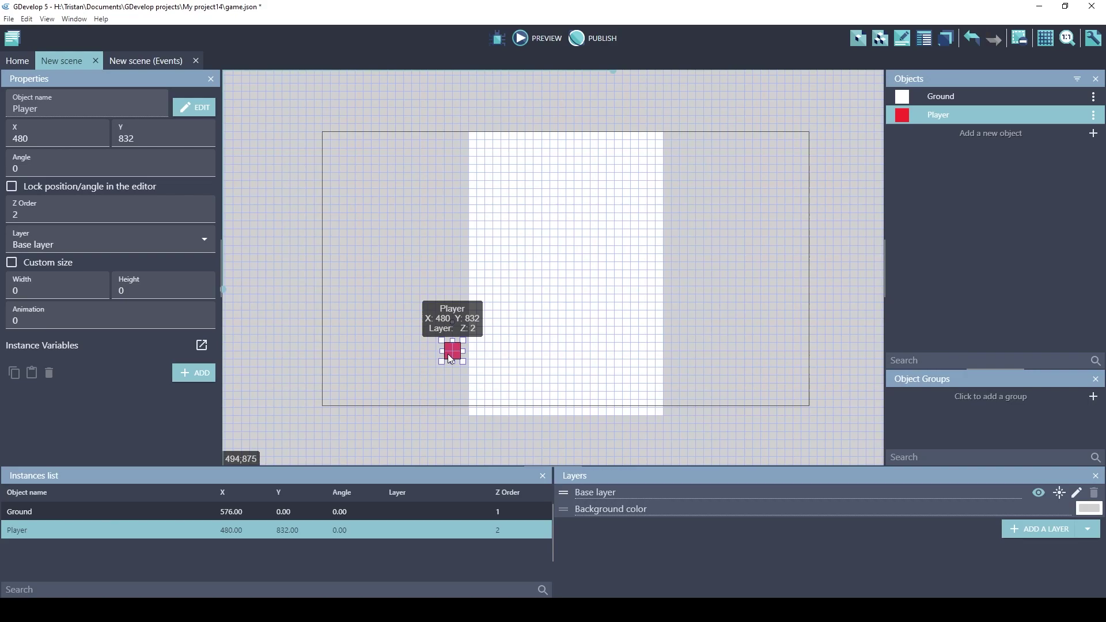
- Check the Player instance's layer, switching selection between Player and Ground
click(529, 352)
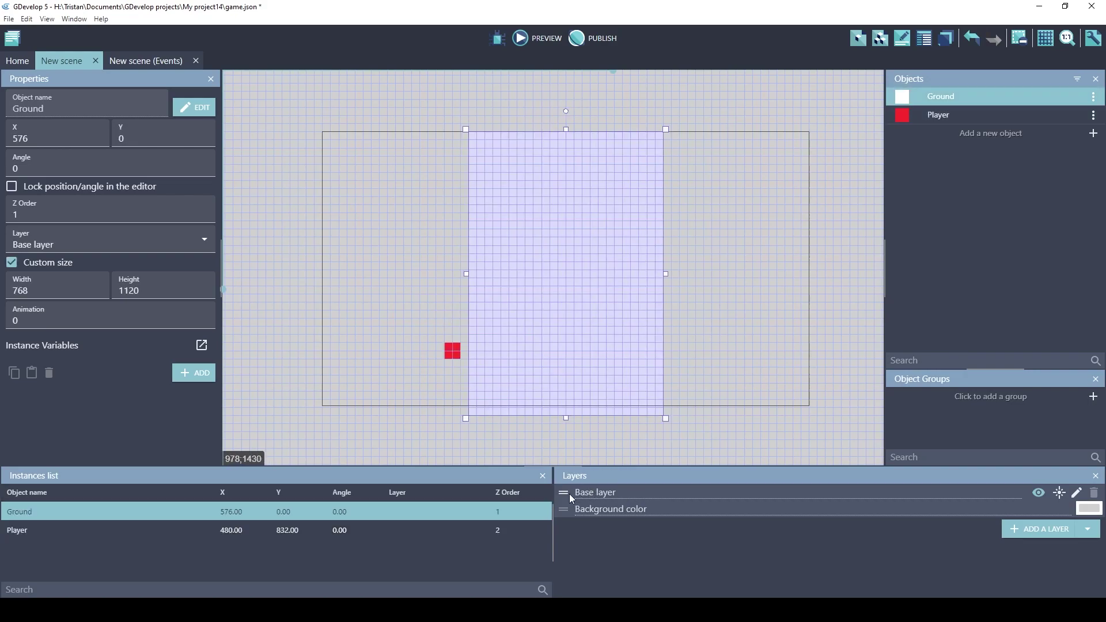
click(453, 351)
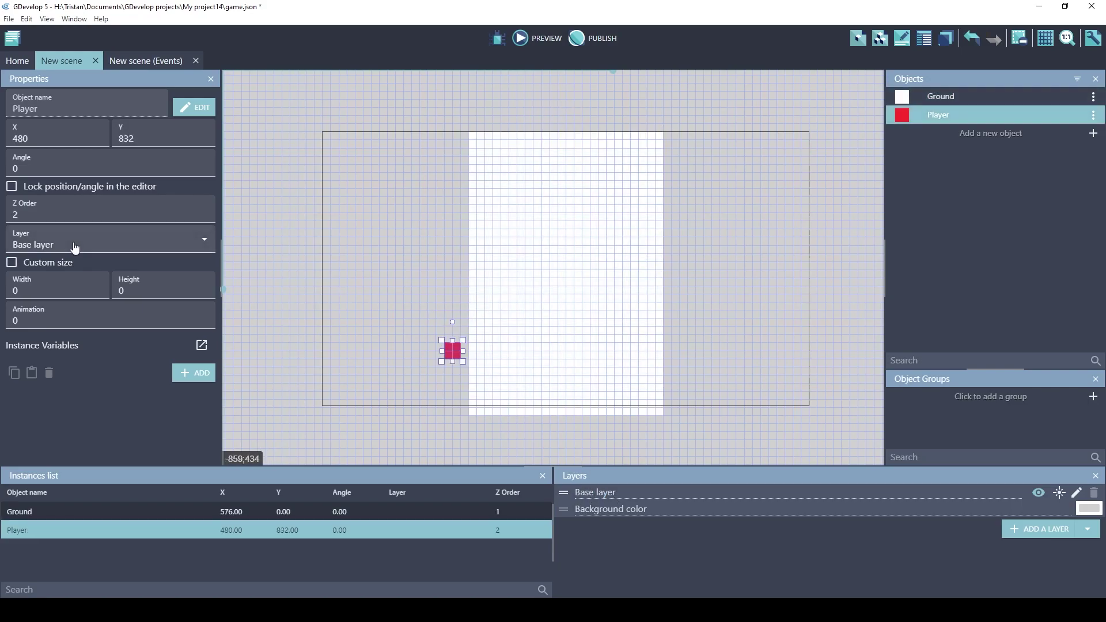
click(25, 244)
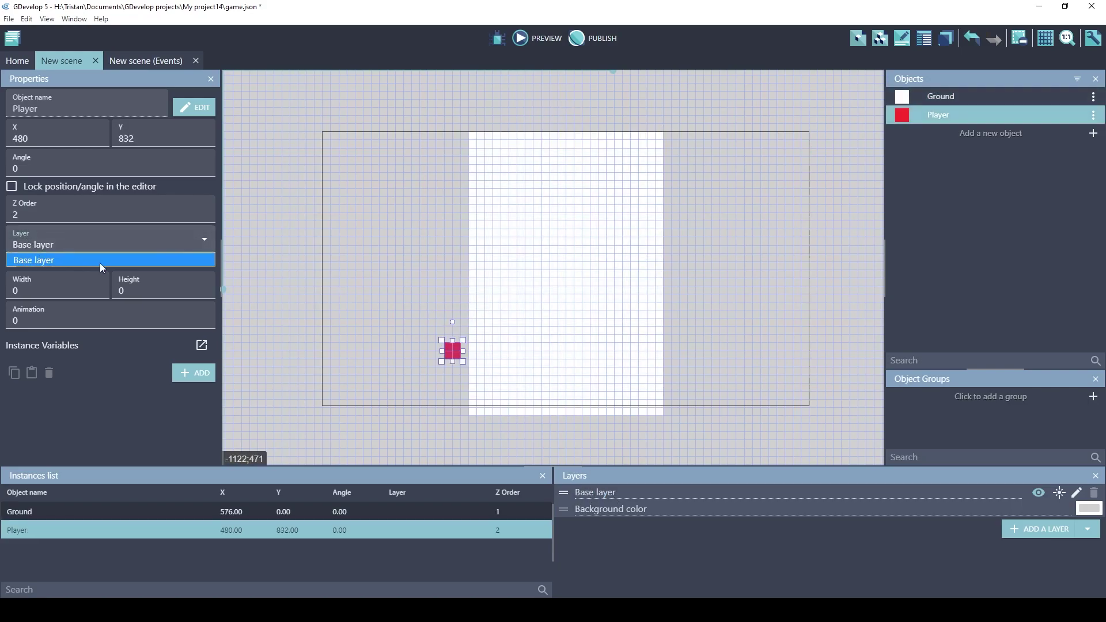
click(373, 293)
drag(375, 264, 511, 353)
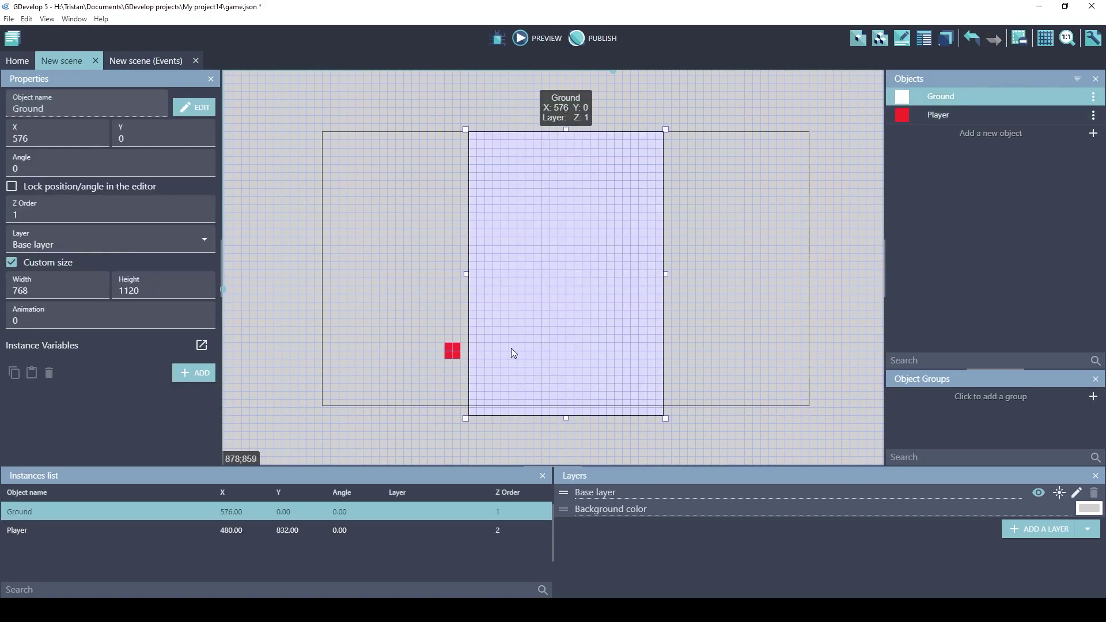
click(453, 356)
click(458, 351)
click(455, 358)
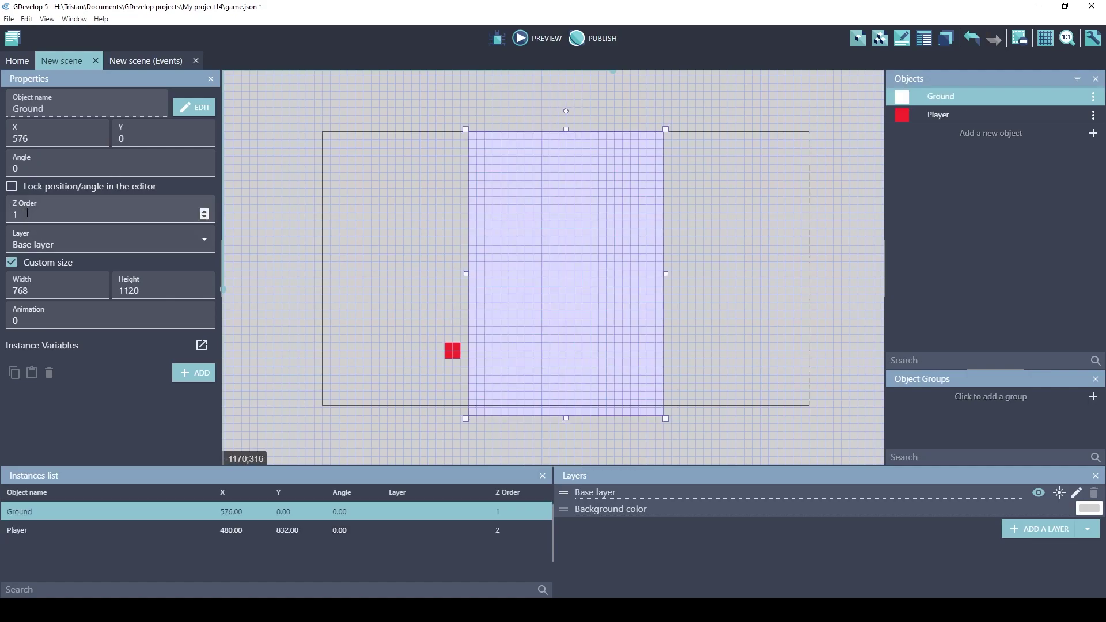
- Move the red Player square to the right and change its Z Order to 0
click(453, 350)
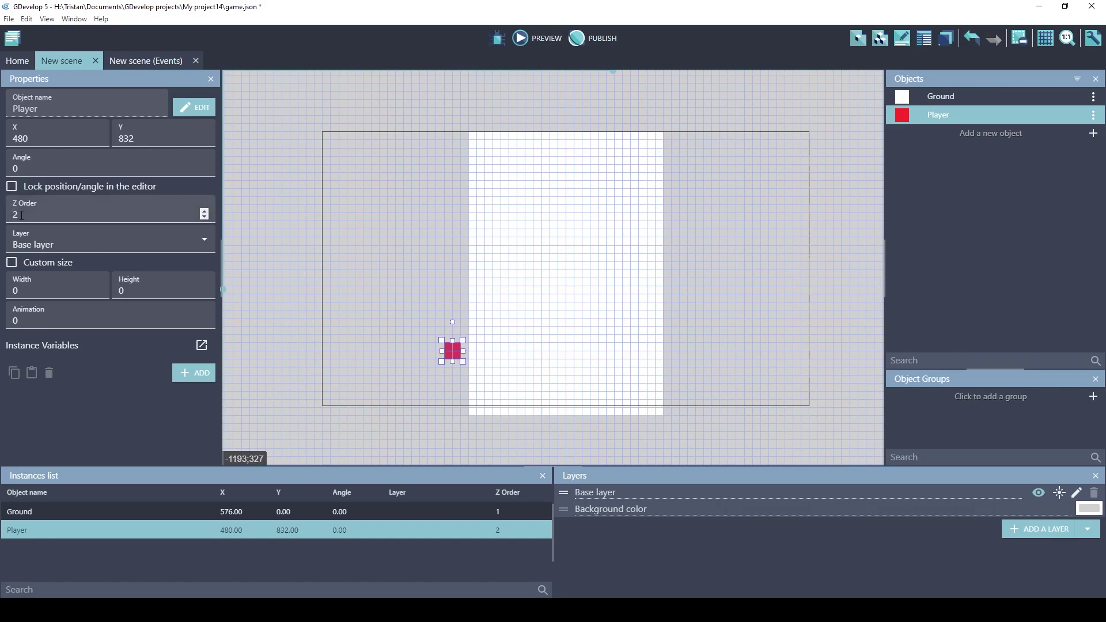
drag(453, 352, 485, 356)
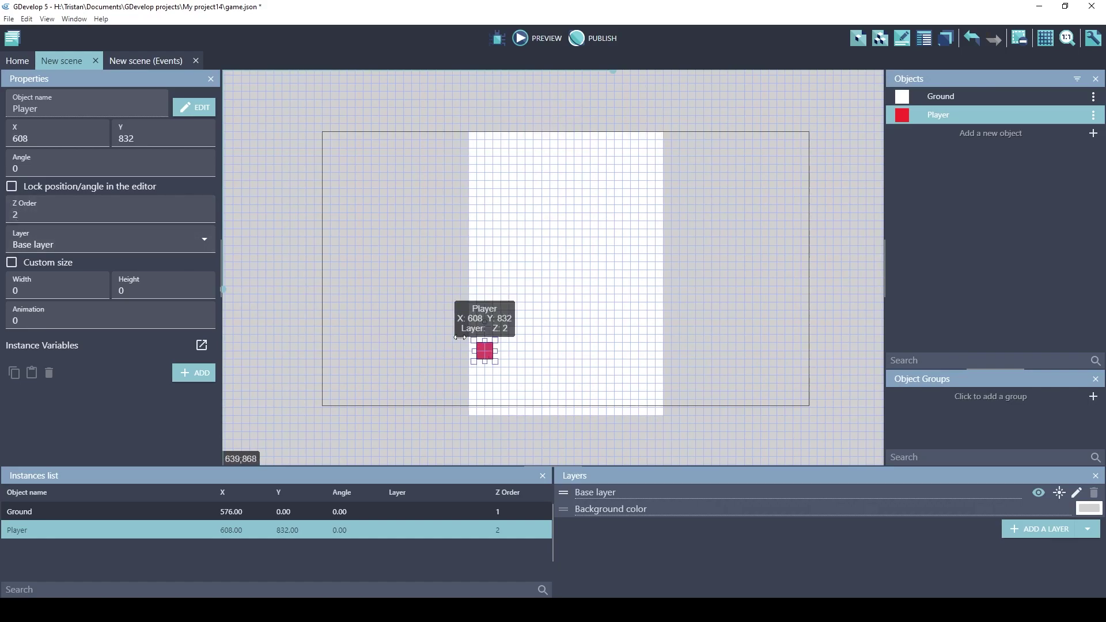
click(43, 221)
key(BackSpace)
text(0)
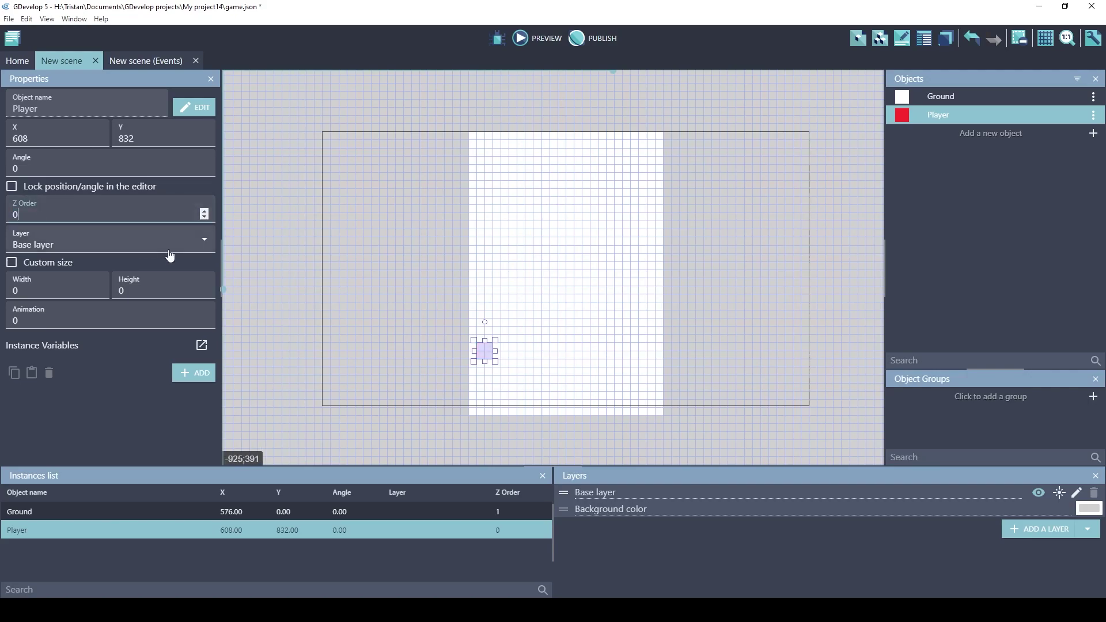
click(324, 276)
- Reselect the Player hidden behind the ground and undo the Z Order change back to 2
drag(419, 317, 531, 395)
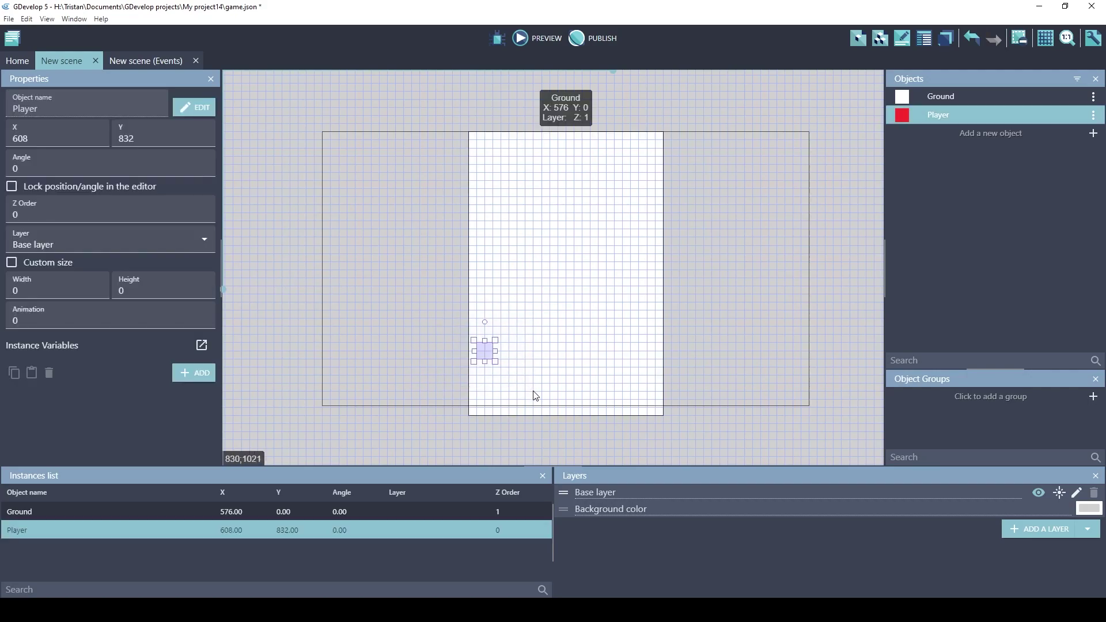
drag(371, 276, 551, 364)
key(ctrl+z)
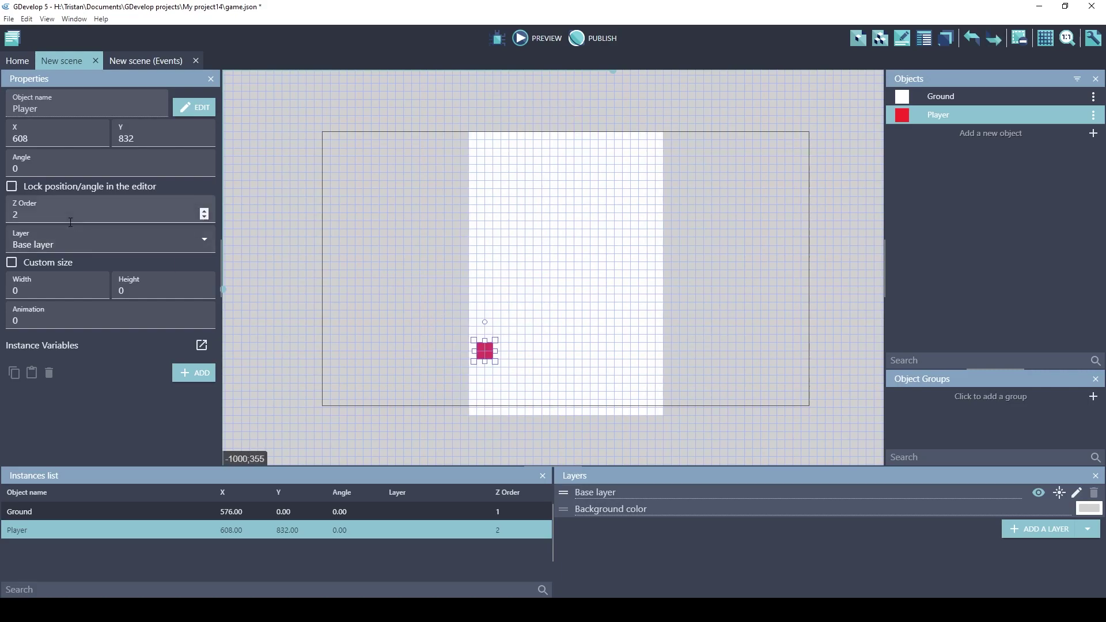
click(32, 214)
- Undo once more so the Player sits on the ground at X 928, Y 864
key(ctrl+z)
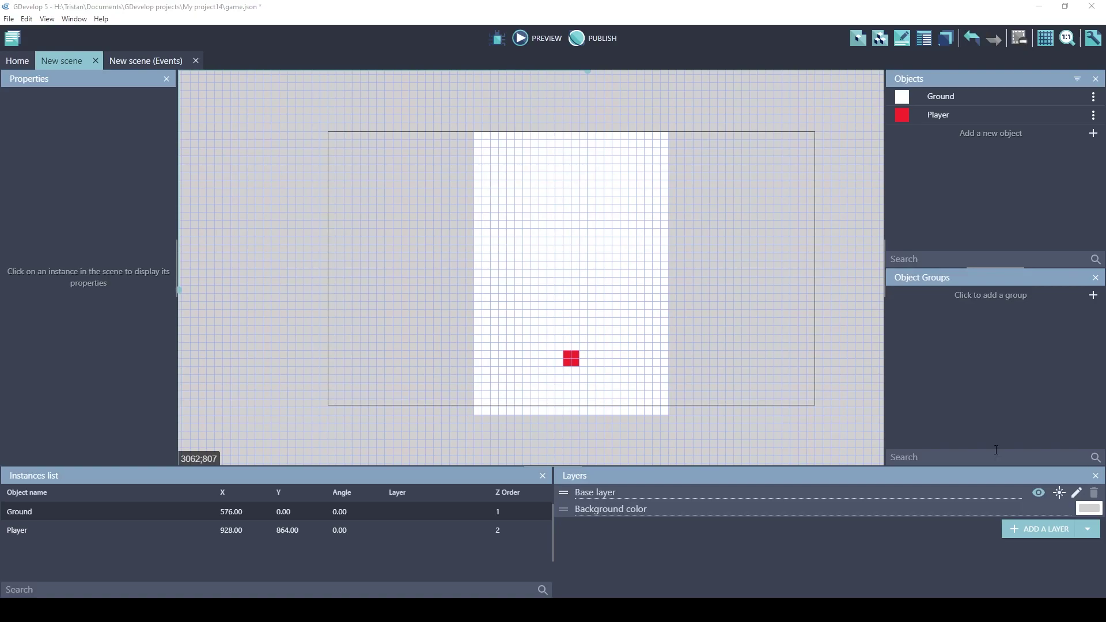
- Add the Physics Engine 2.0 behavior to Player and keep its body type Dynamic
double_click(573, 362)
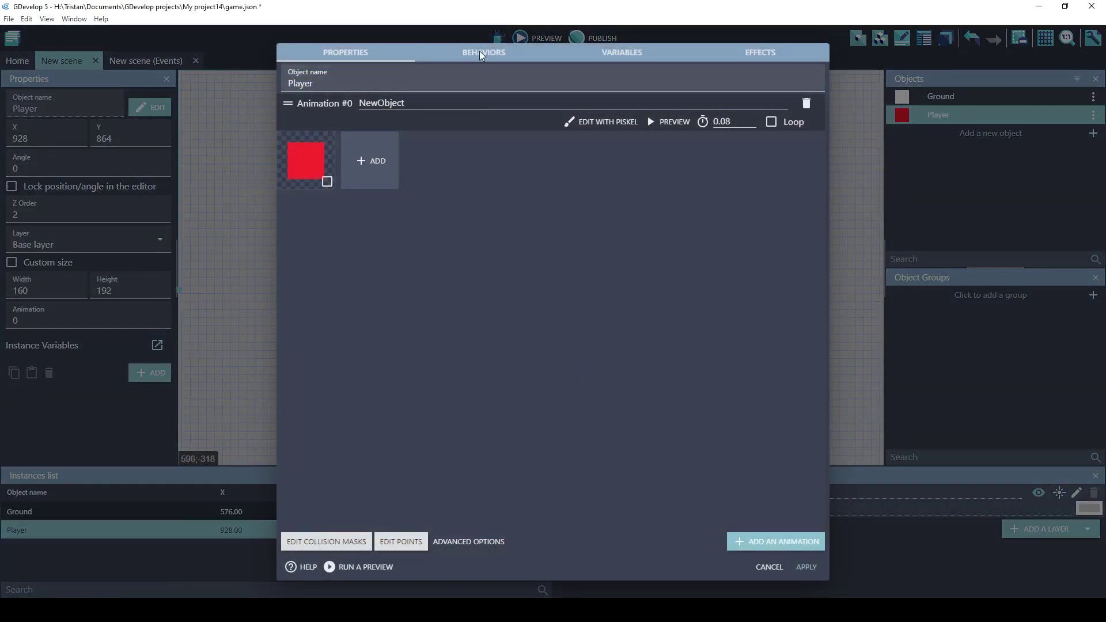
click(479, 52)
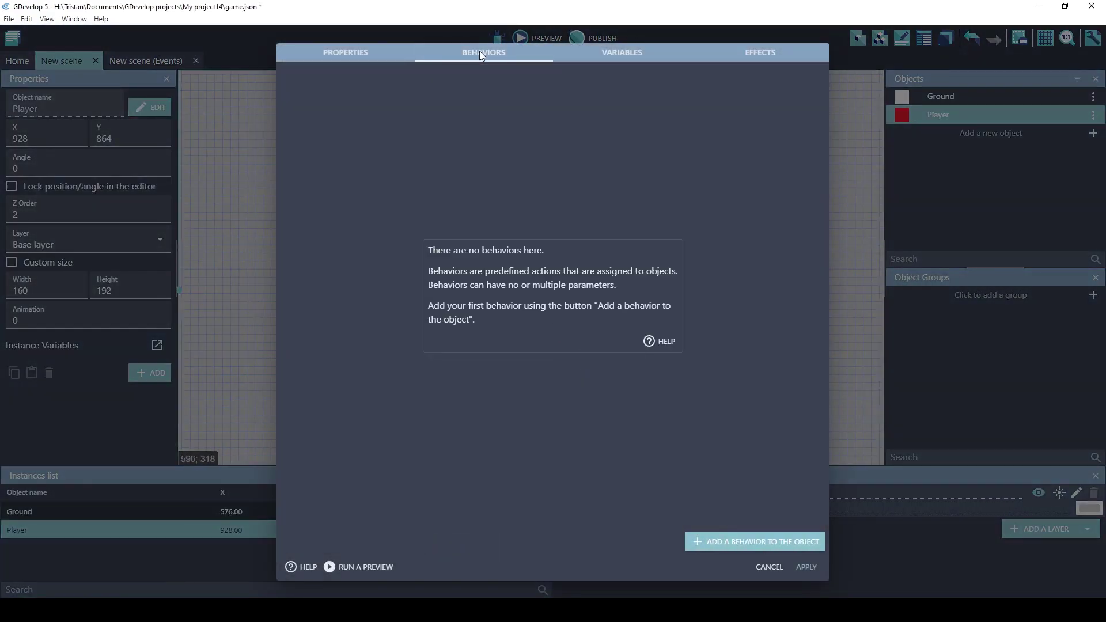
click(724, 544)
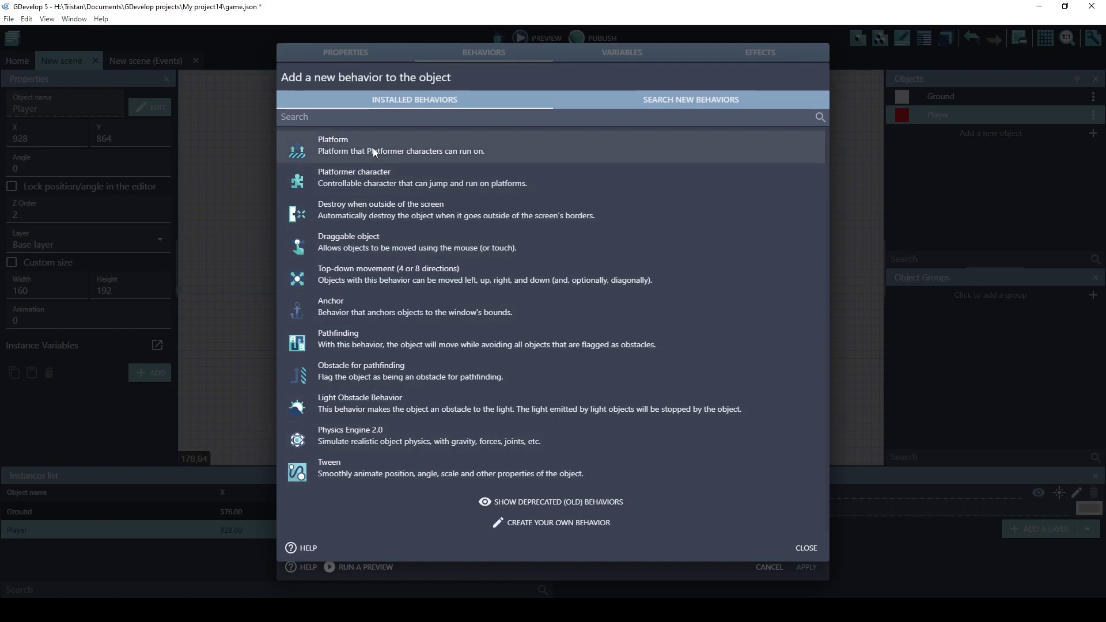
click(344, 444)
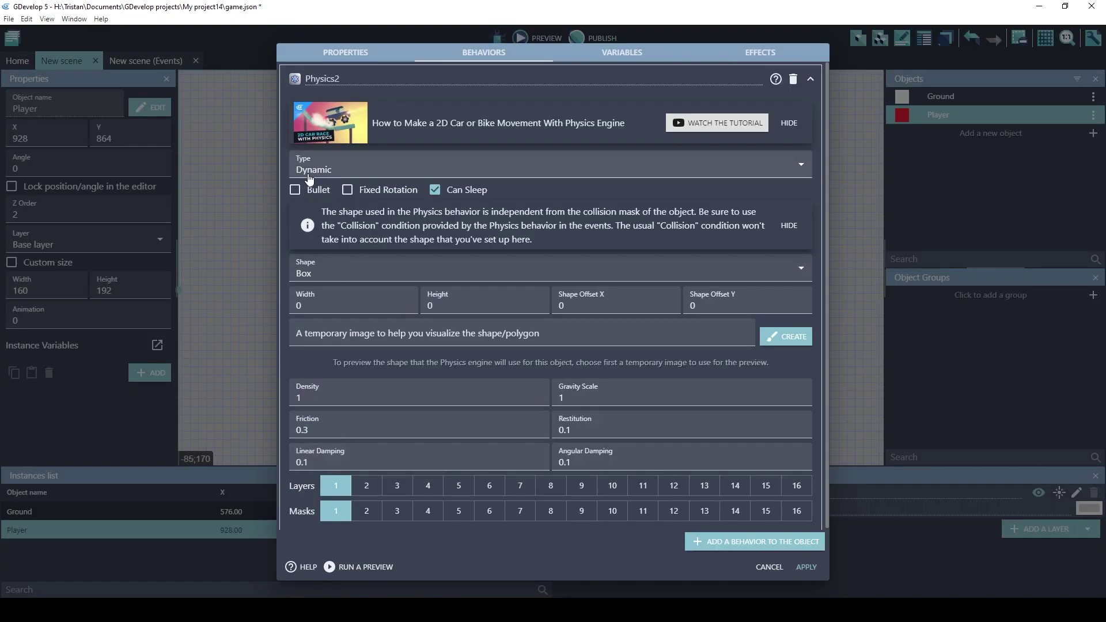
click(334, 171)
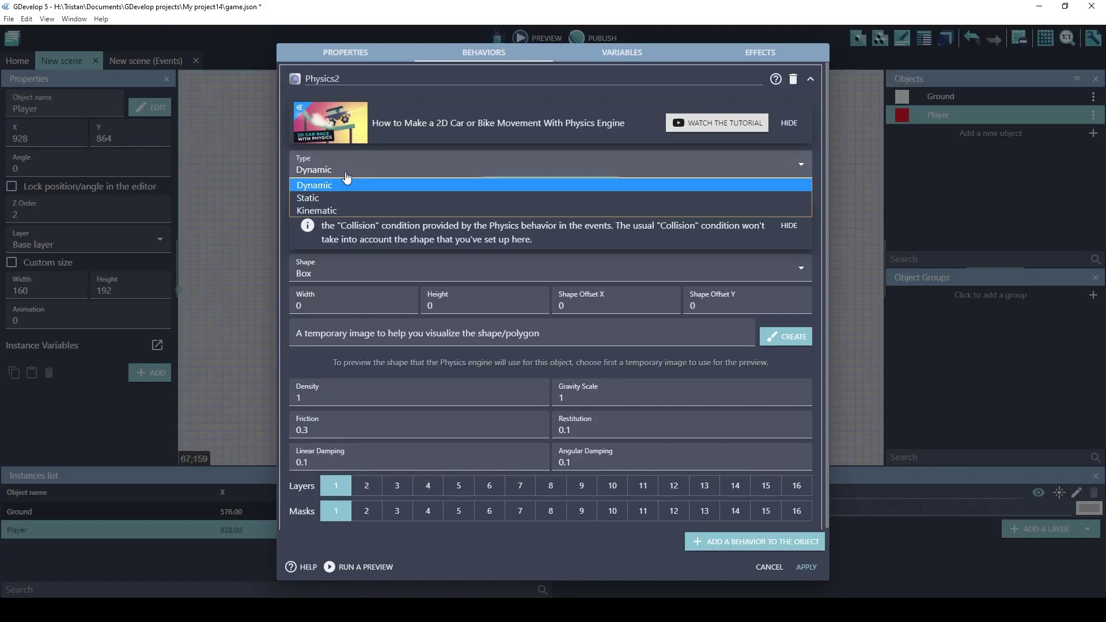
click(322, 190)
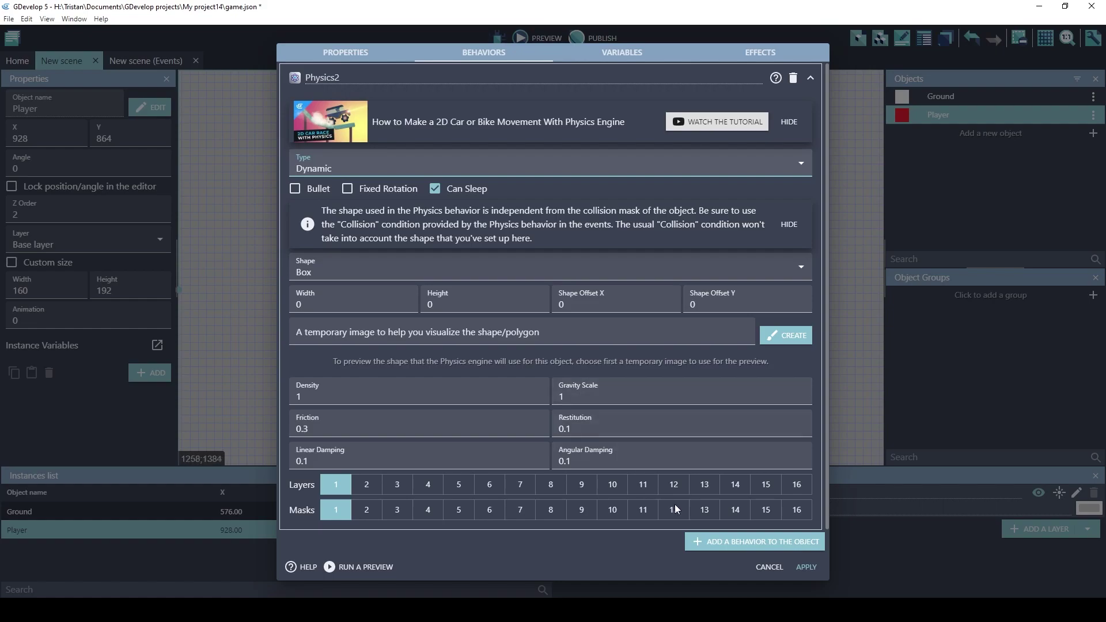
- Apply the Player physics, raise Player to Y 256, preview, then lower Ground to Y 800
click(798, 564)
drag(572, 237, 572, 205)
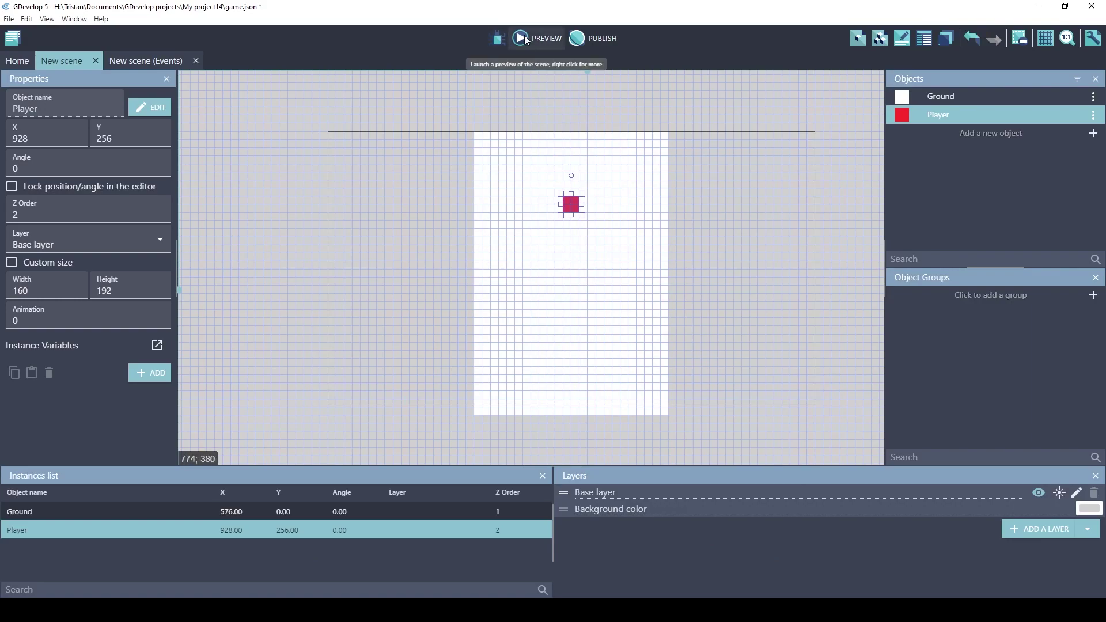
click(526, 40)
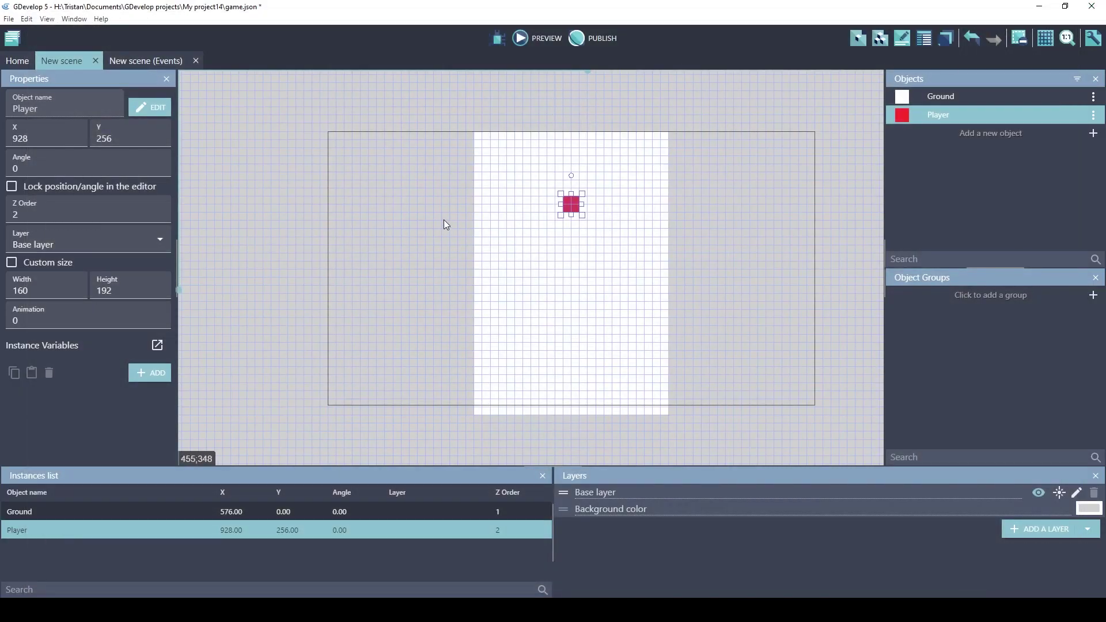
click(516, 185)
drag(516, 186, 521, 383)
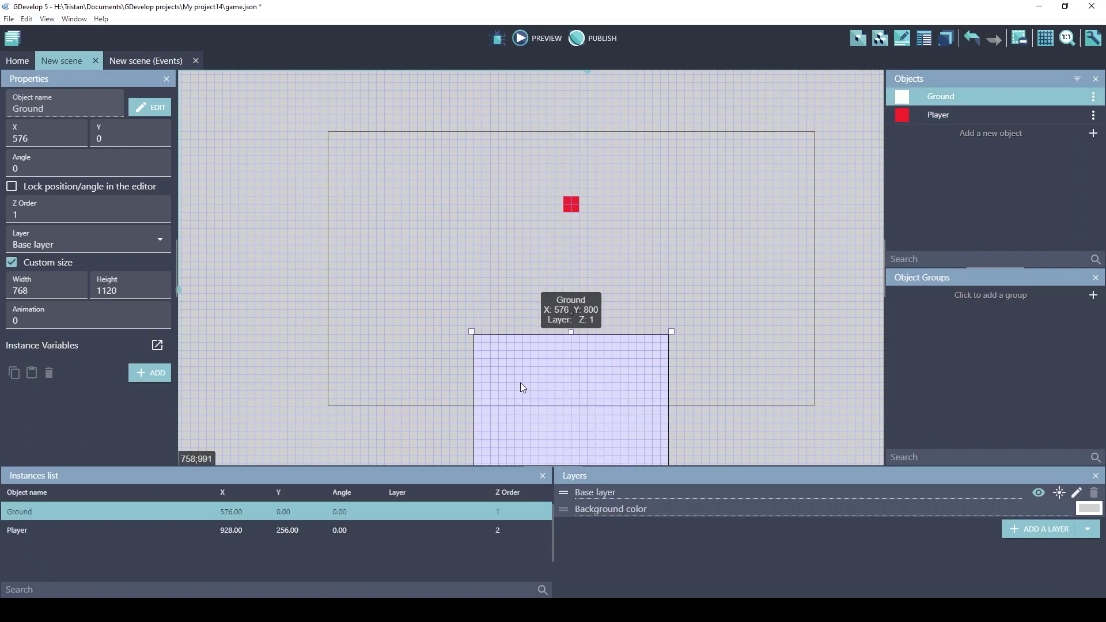
- Give Ground a Physics Engine 2.0 behavior with a Static body type and apply it
double_click(567, 371)
click(483, 54)
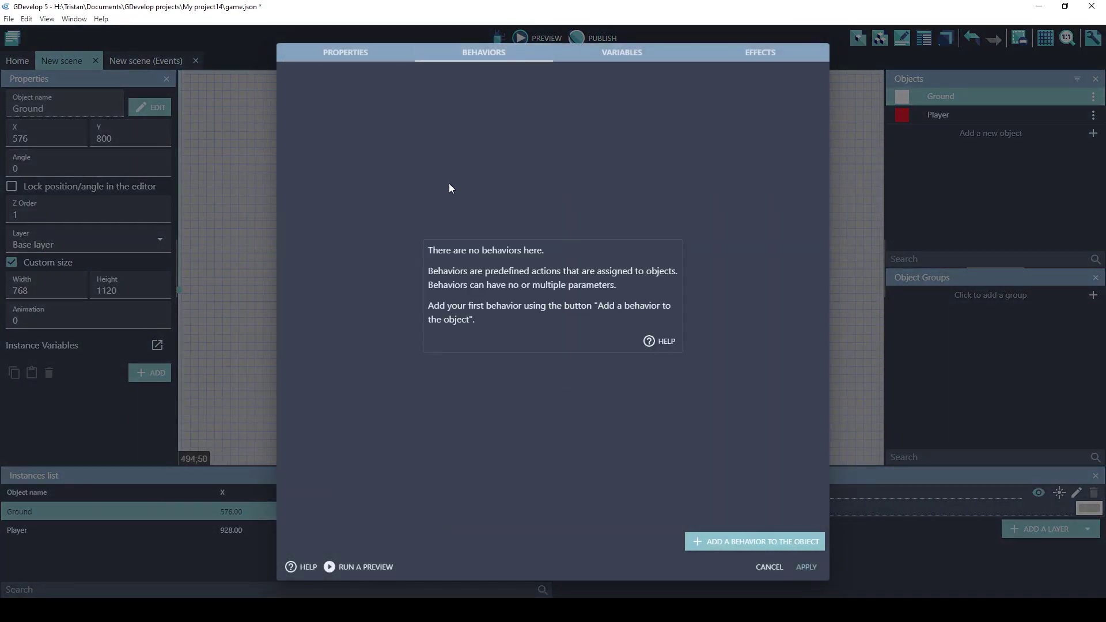
click(722, 536)
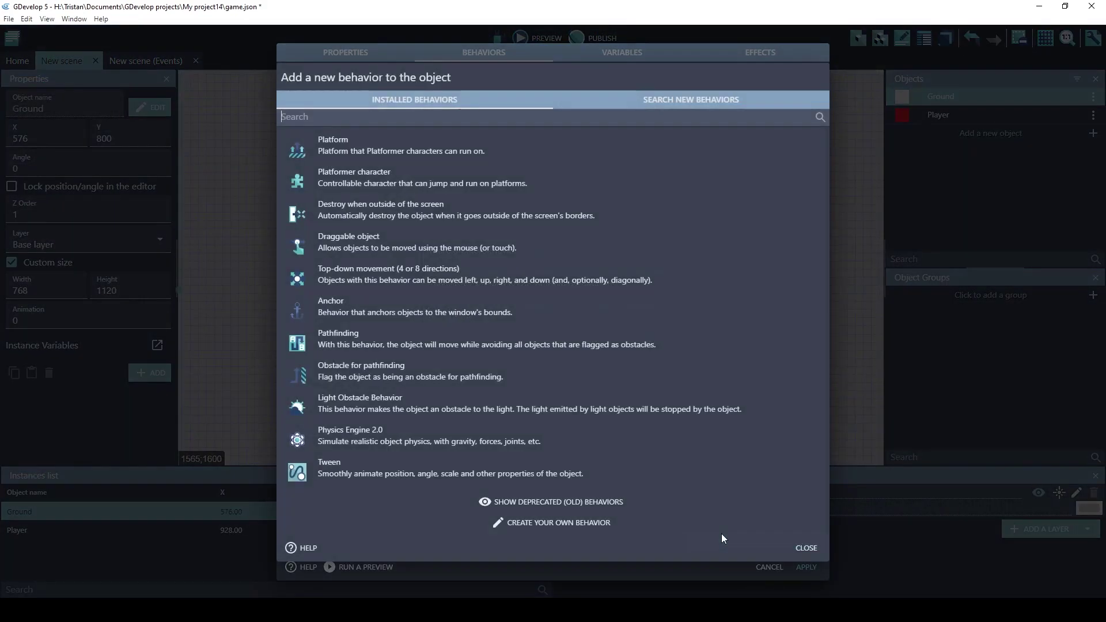
click(362, 432)
click(325, 173)
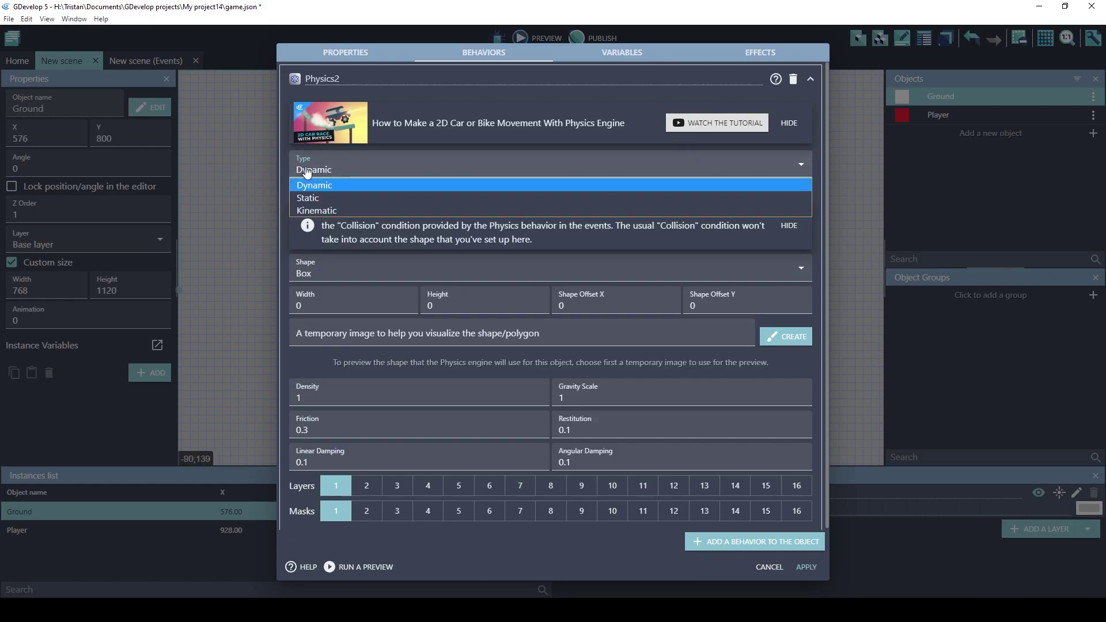
click(306, 198)
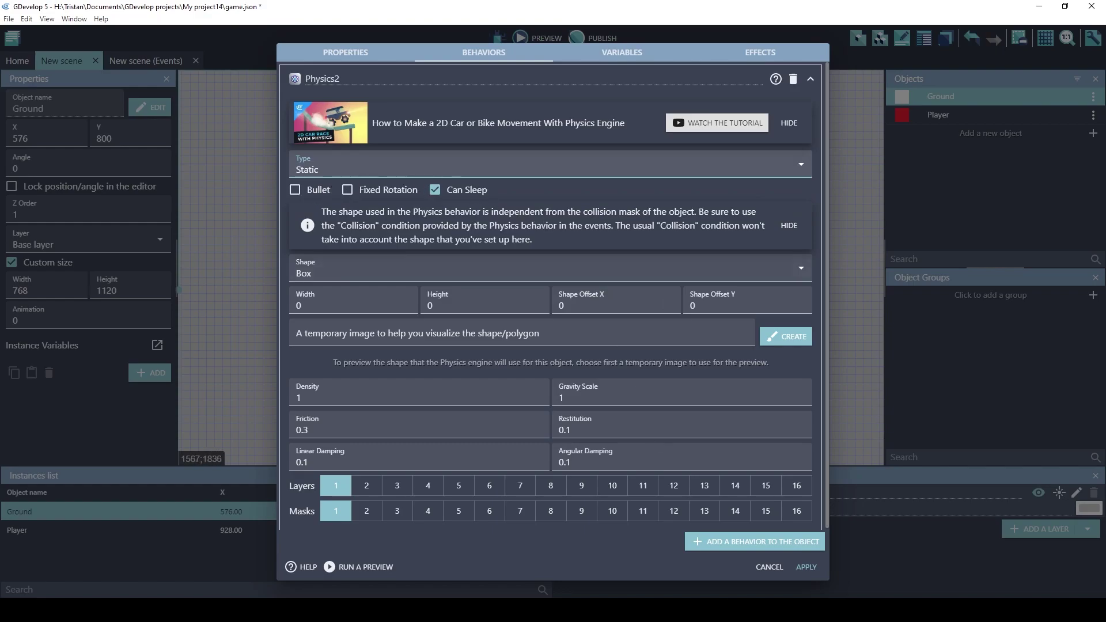
click(804, 570)
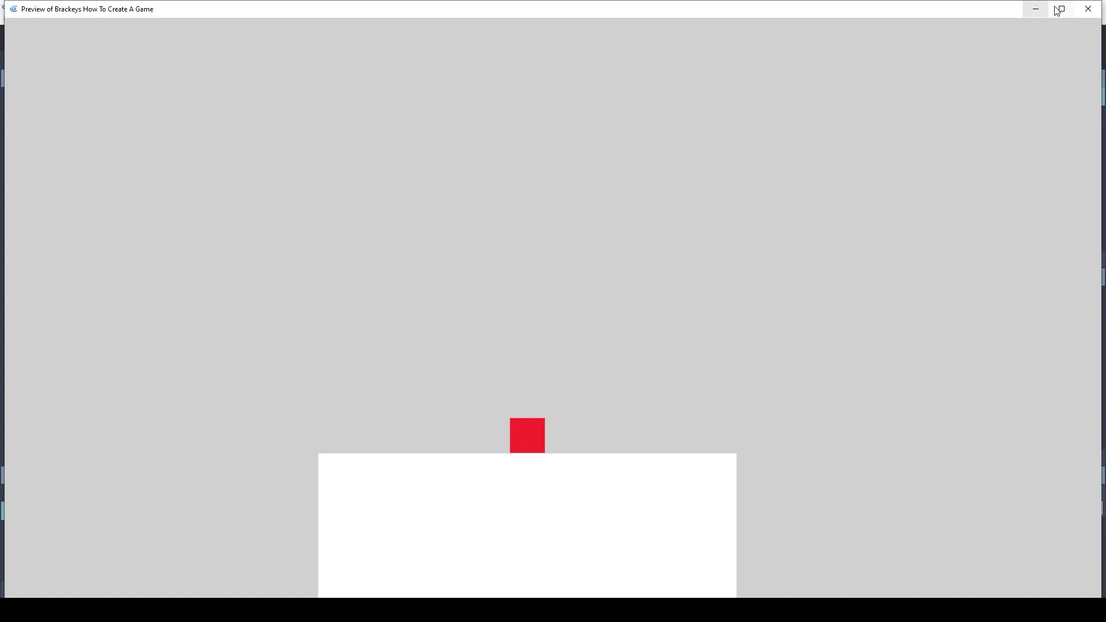
- Drop two more Player instances at Y 160 and Y 64 and preview them falling
click(1089, 9)
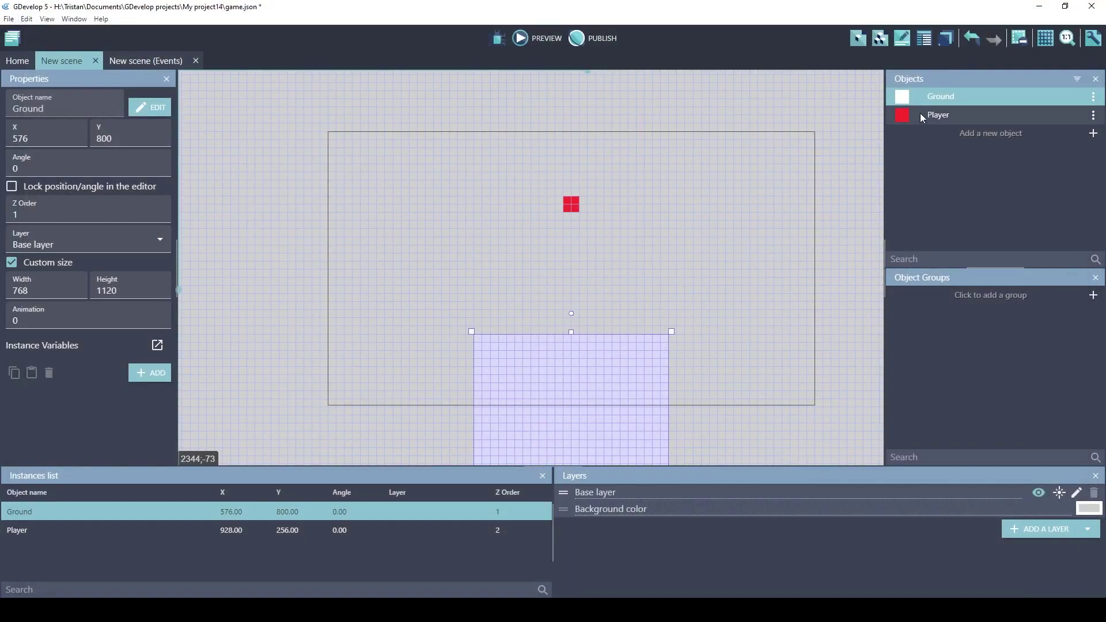
drag(933, 116, 576, 178)
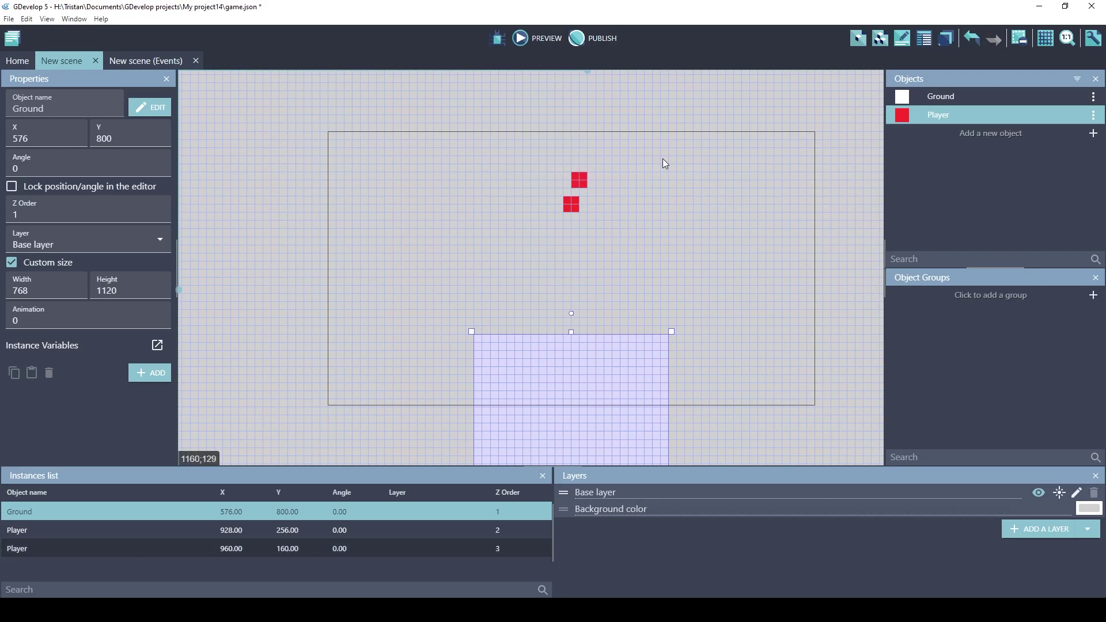
drag(902, 118, 582, 148)
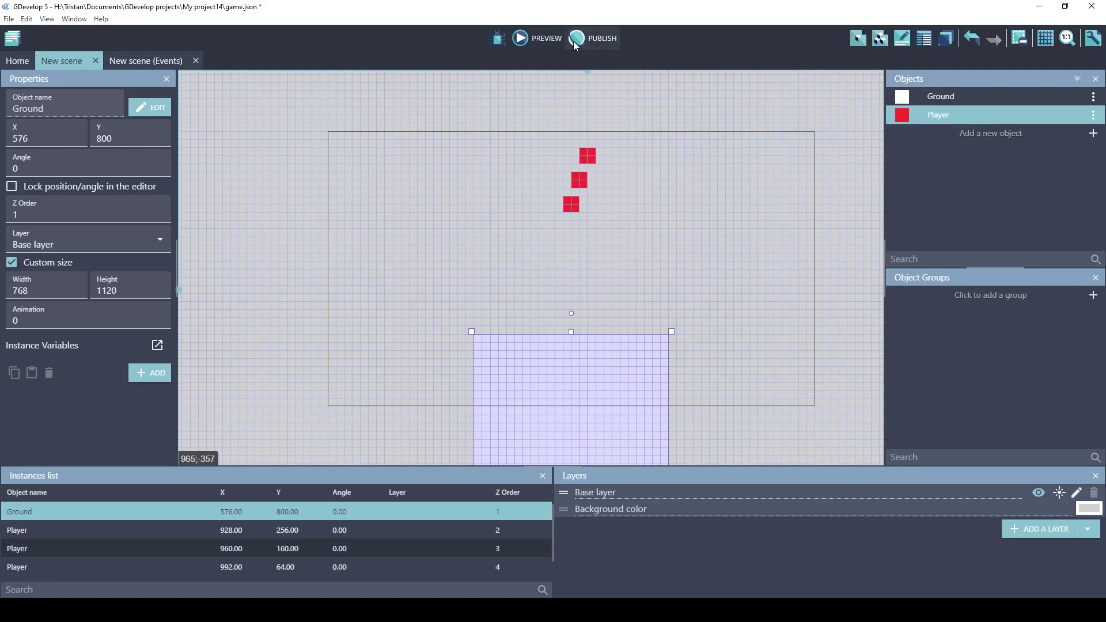
click(521, 37)
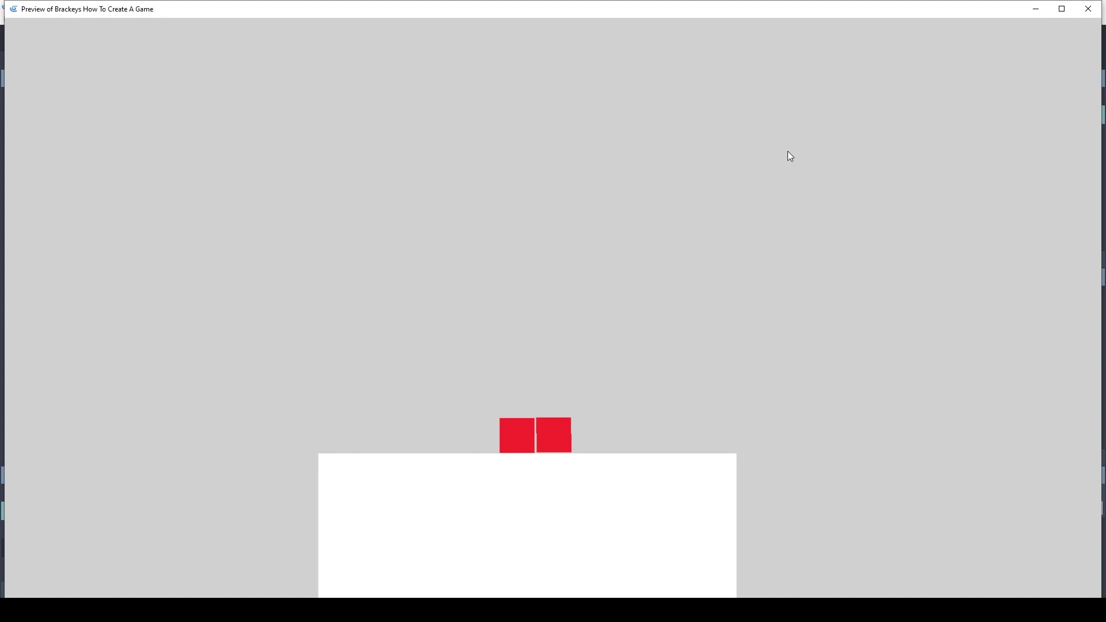
click(1089, 9)
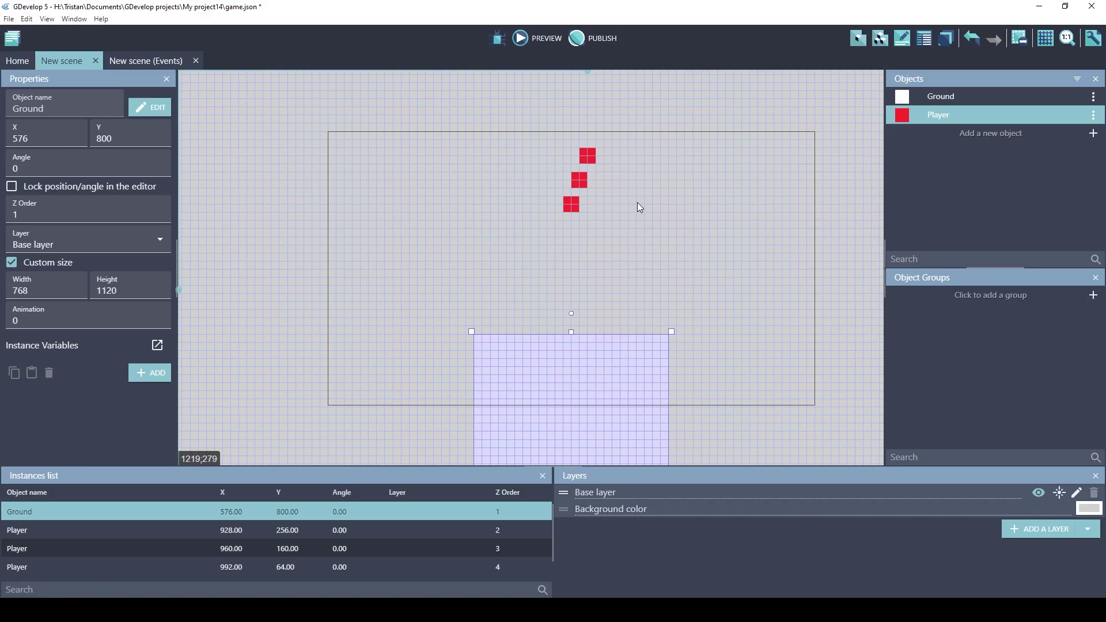
- Set Player's Physics2 shape to Box with Type Dynamic, apply, and preview the tumbling squares
double_click(568, 207)
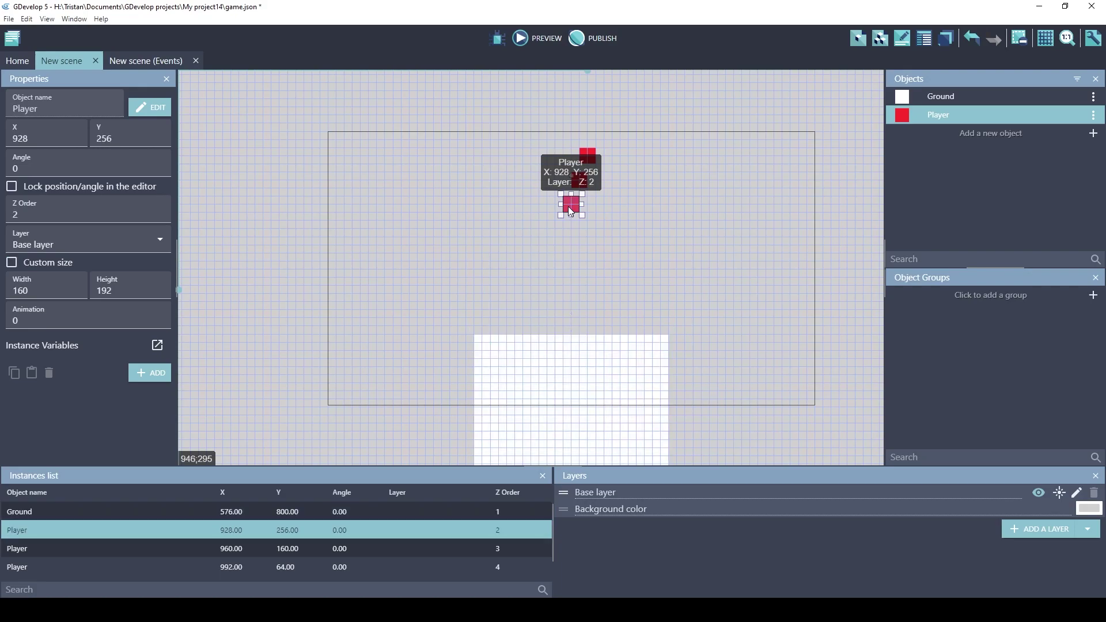
click(468, 53)
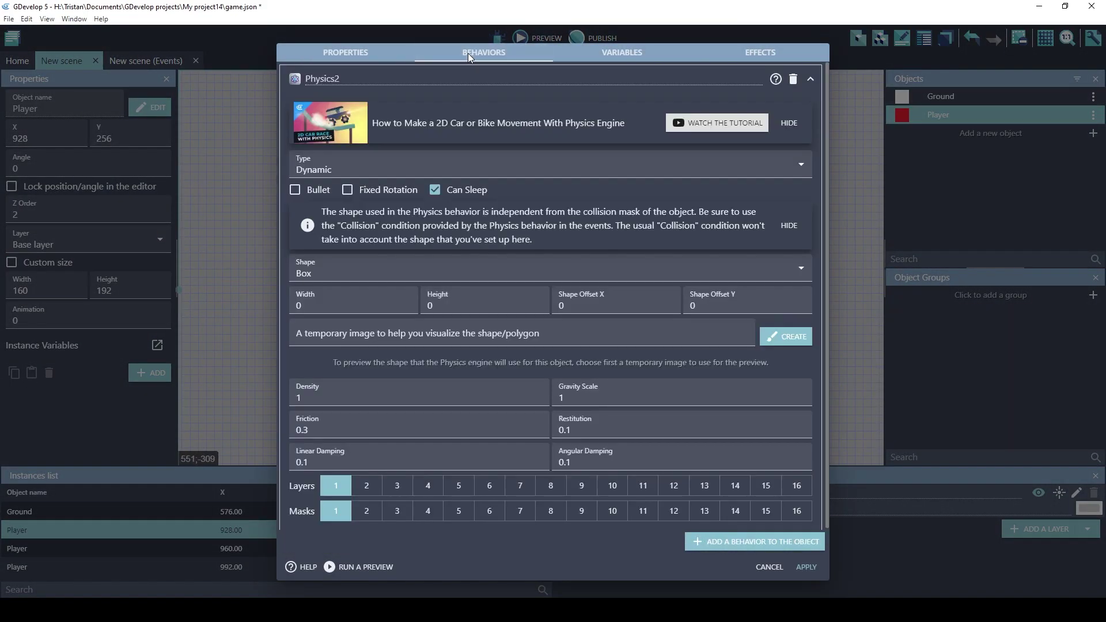
click(314, 275)
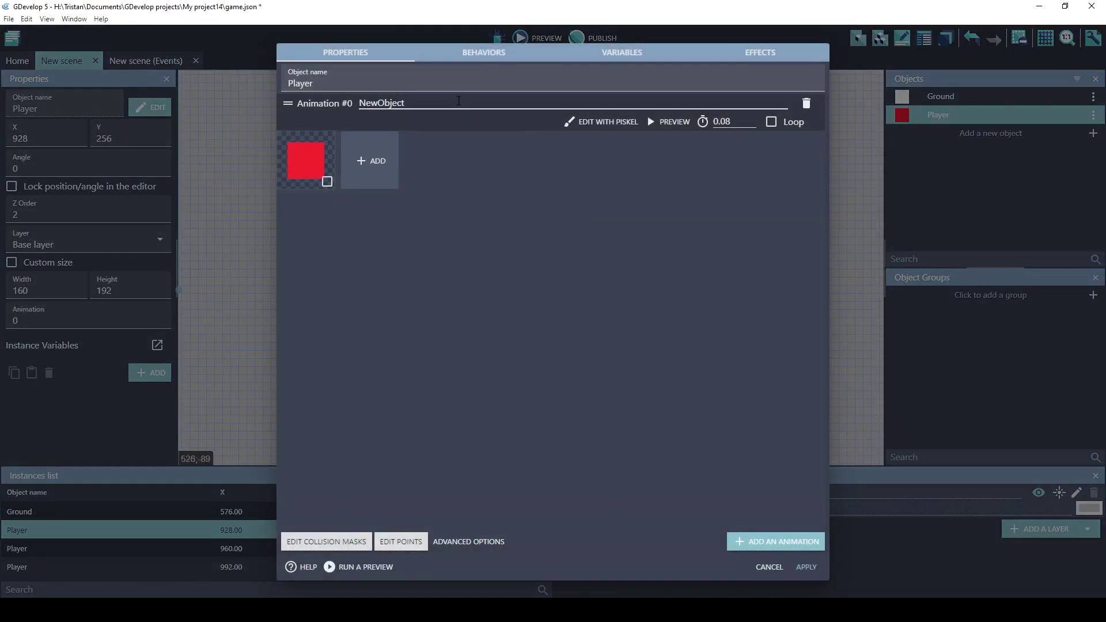
click(484, 58)
click(311, 170)
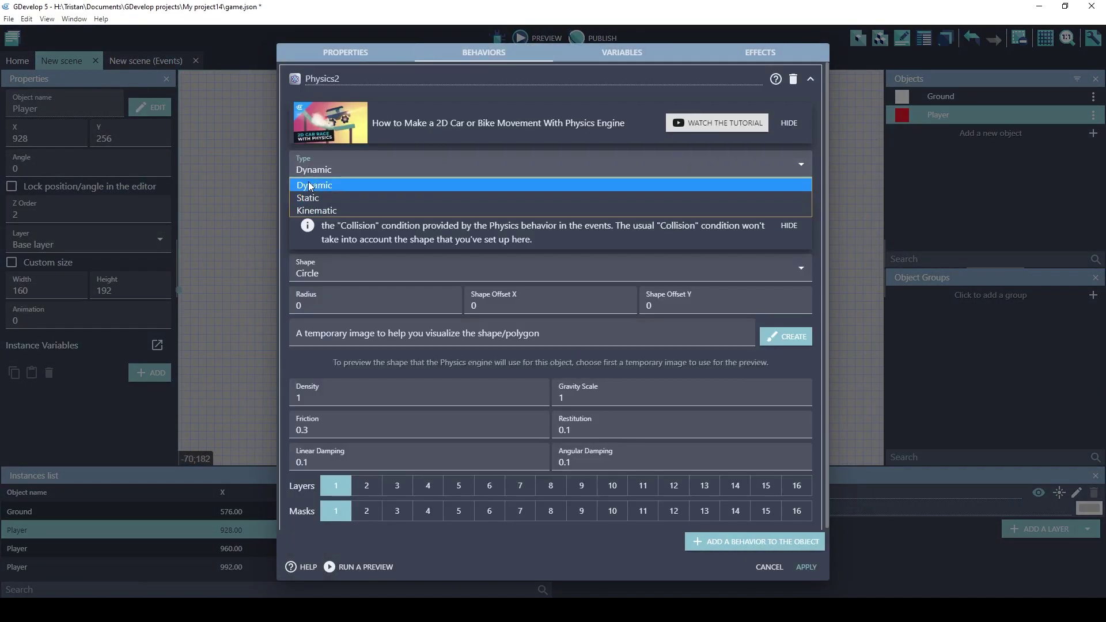
click(316, 159)
click(320, 275)
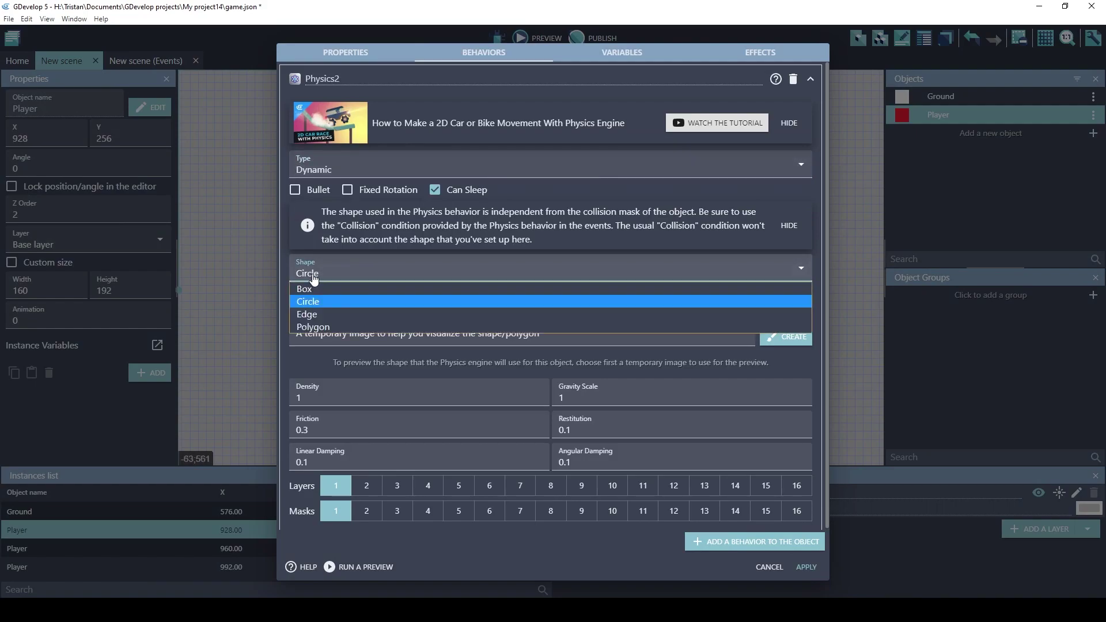
click(311, 286)
click(808, 568)
click(526, 40)
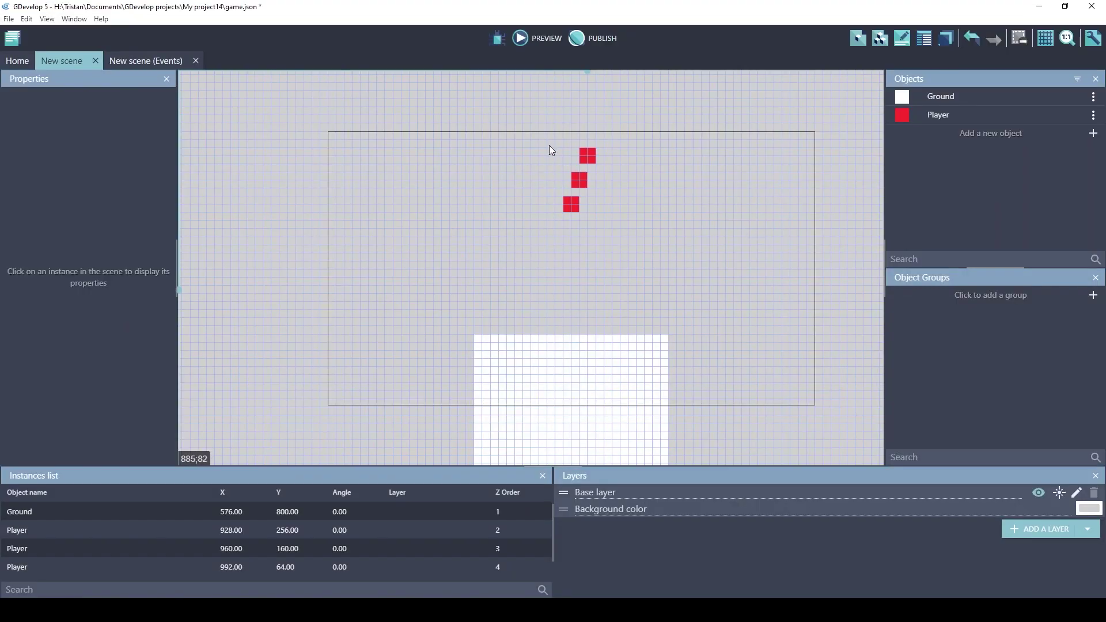
- Delete the two upper Player copies and remove the Physics2 behavior from Ground
drag(604, 183, 610, 186)
key(Delete)
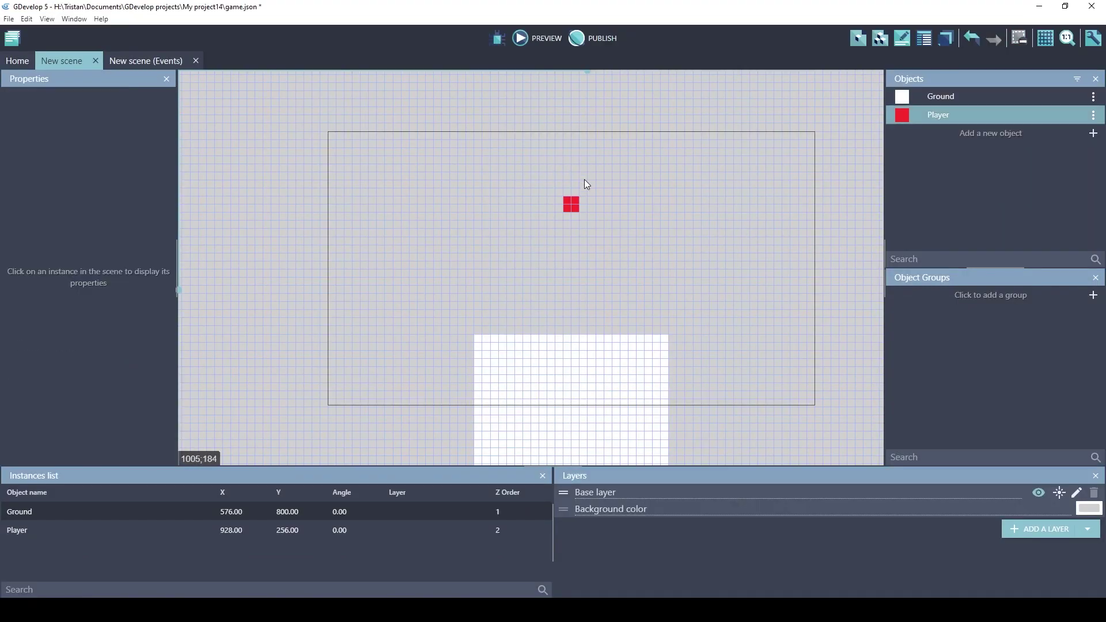
double_click(556, 369)
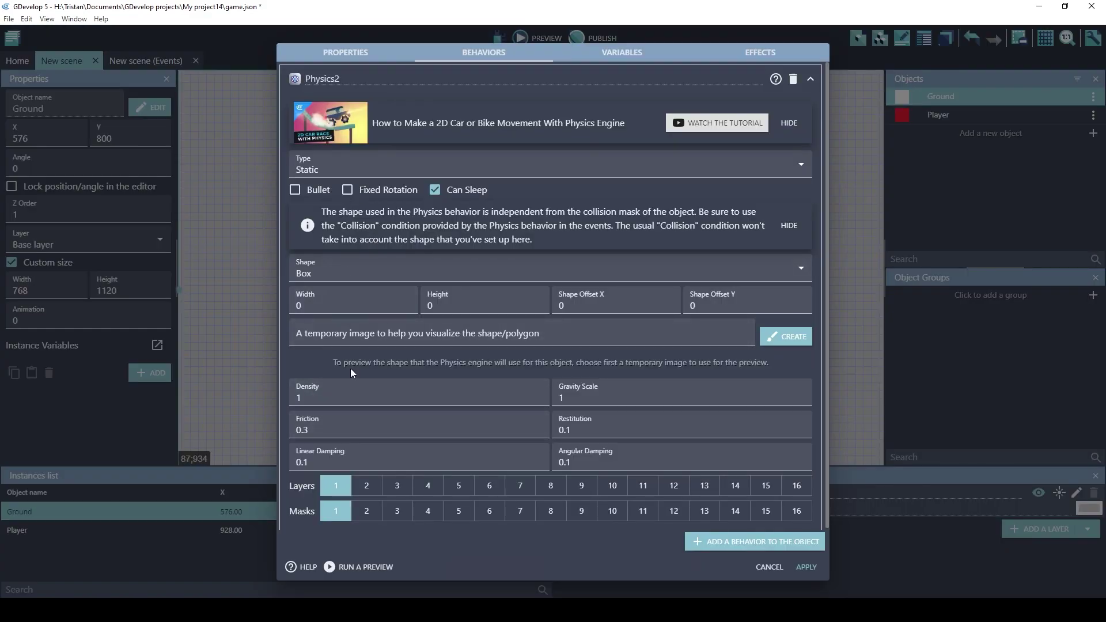
click(793, 81)
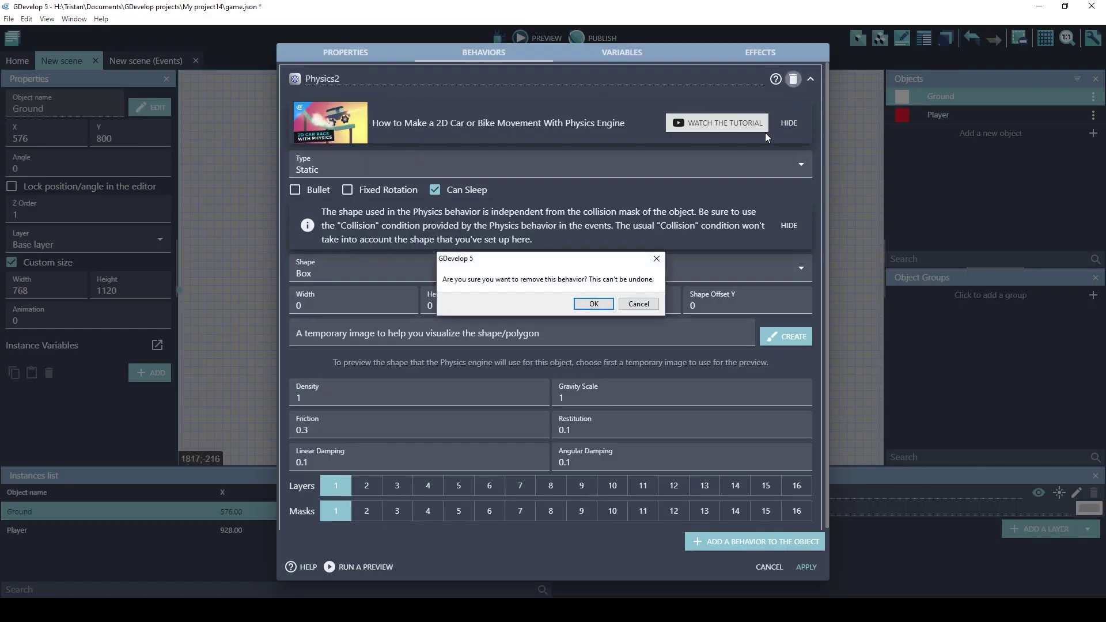
click(594, 306)
click(800, 569)
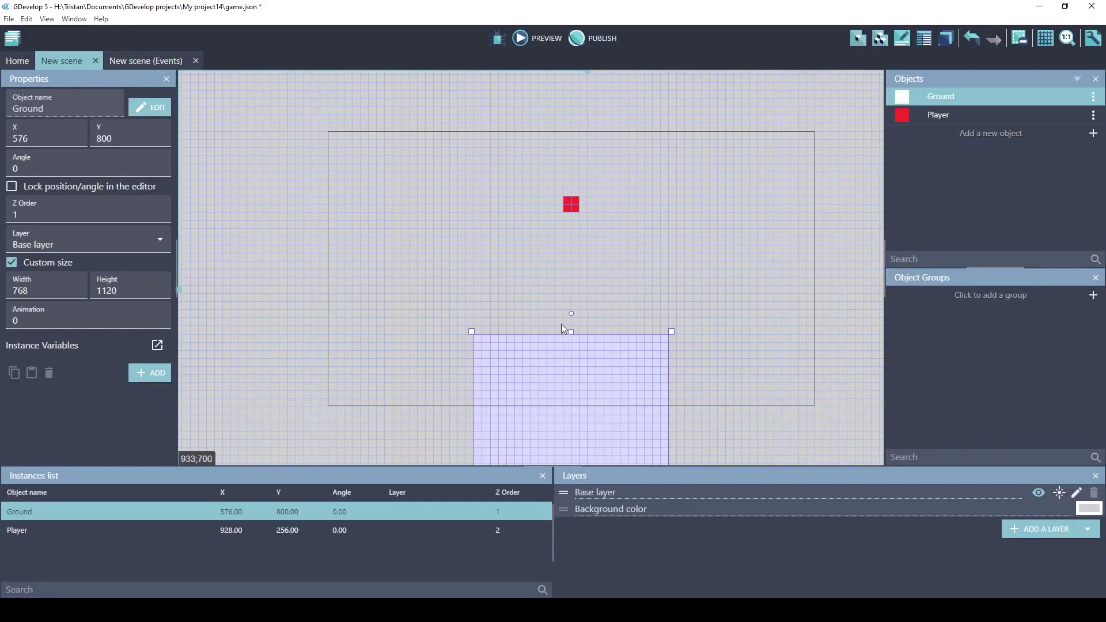
- Move Ground up to X 608, Y 0 and the Player down to X 960, Y 800
drag(551, 359, 559, 173)
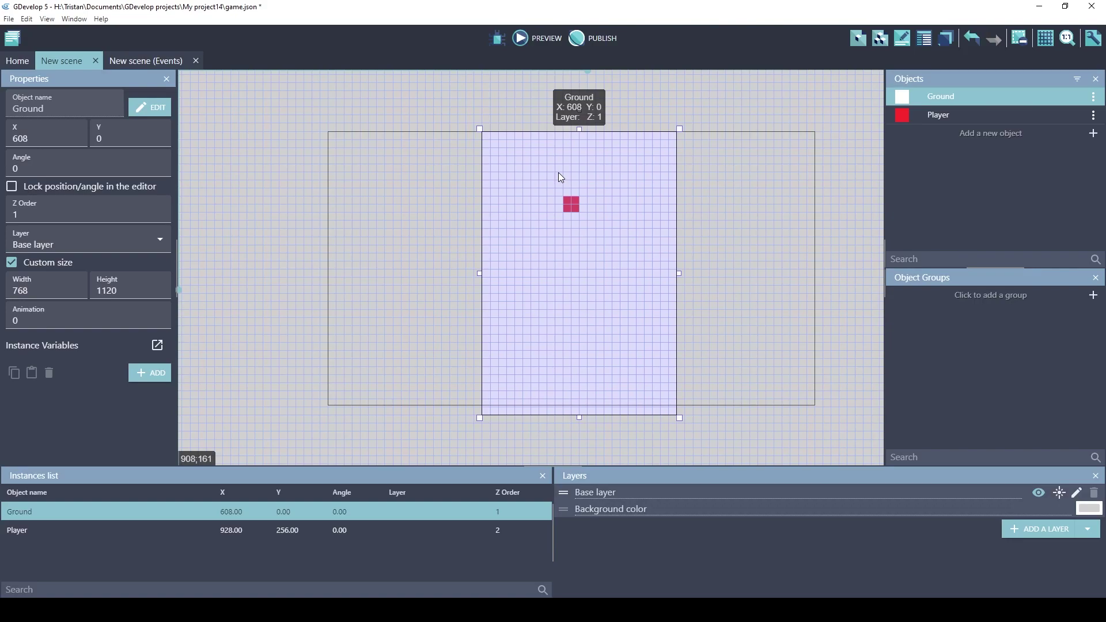
drag(569, 206, 577, 344)
click(430, 277)
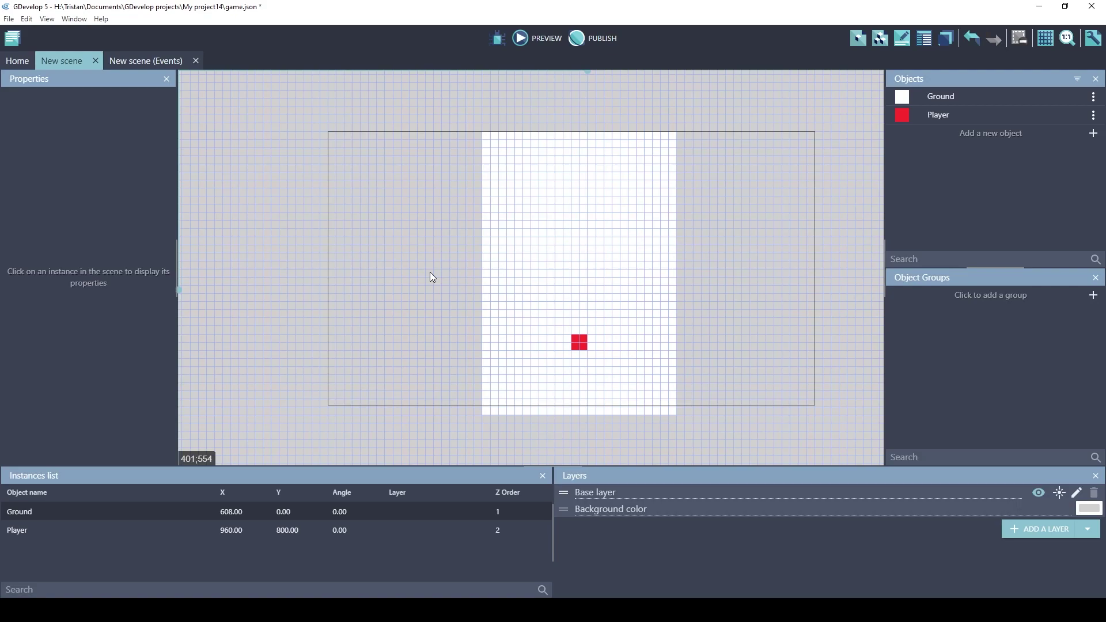
- In Scene properties, set the background to e7e7e7 (231;231;231) and Gravity Y to 0
right_click(431, 273)
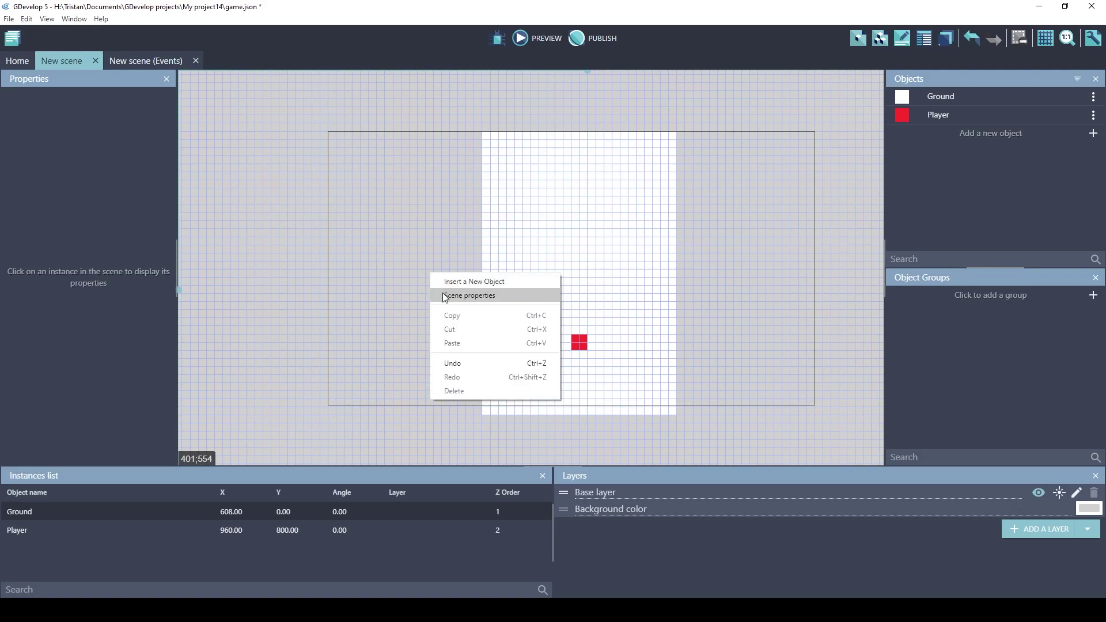
click(444, 293)
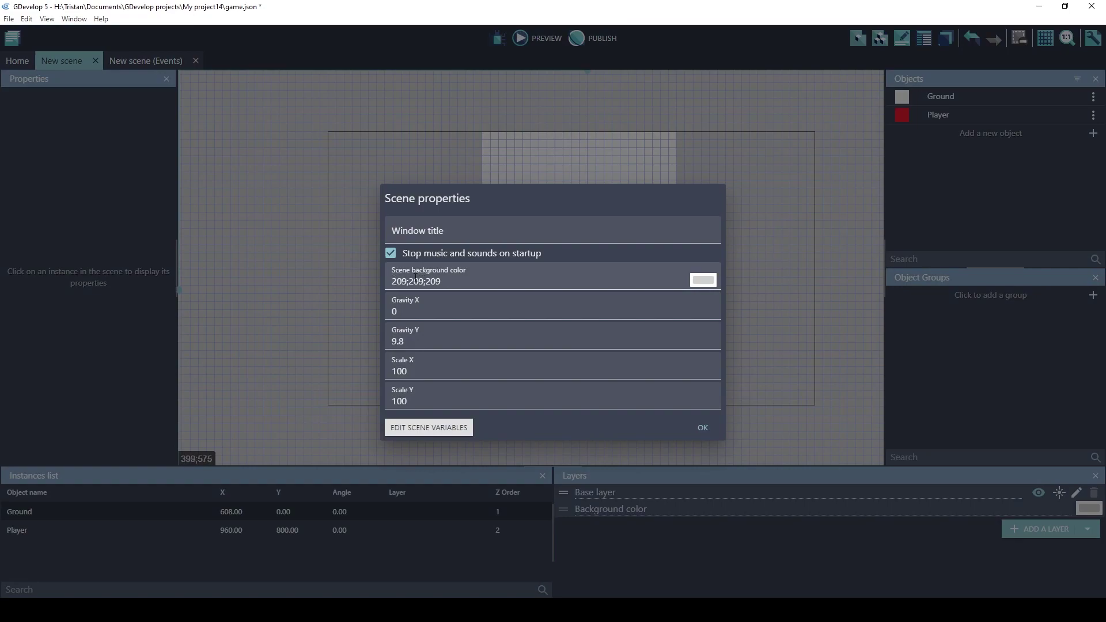
click(702, 281)
text(e7e7e7)
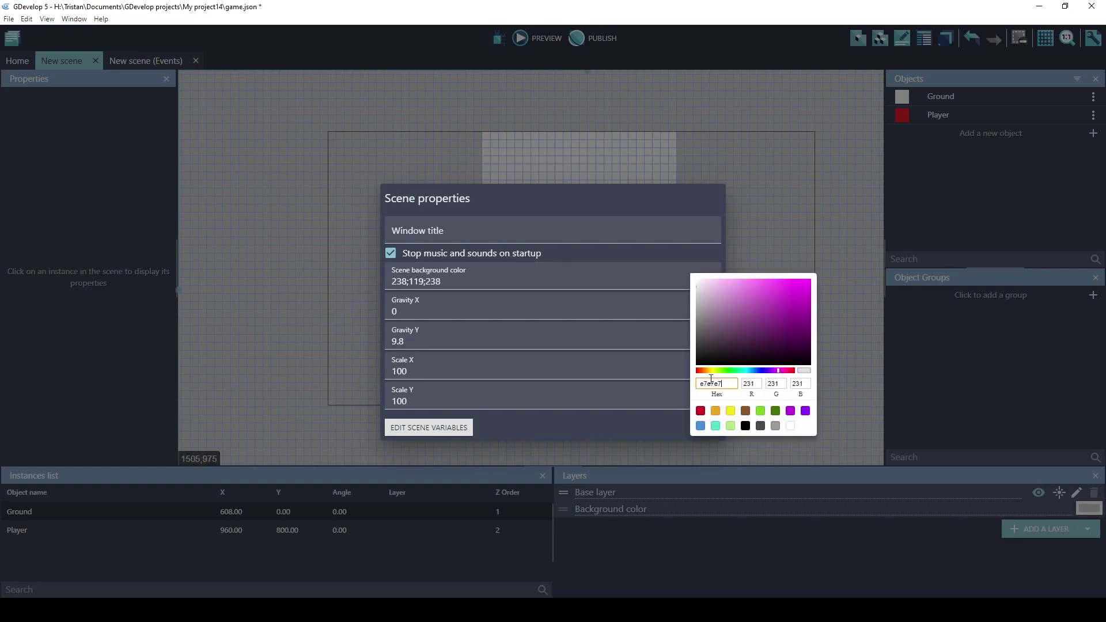
click(639, 437)
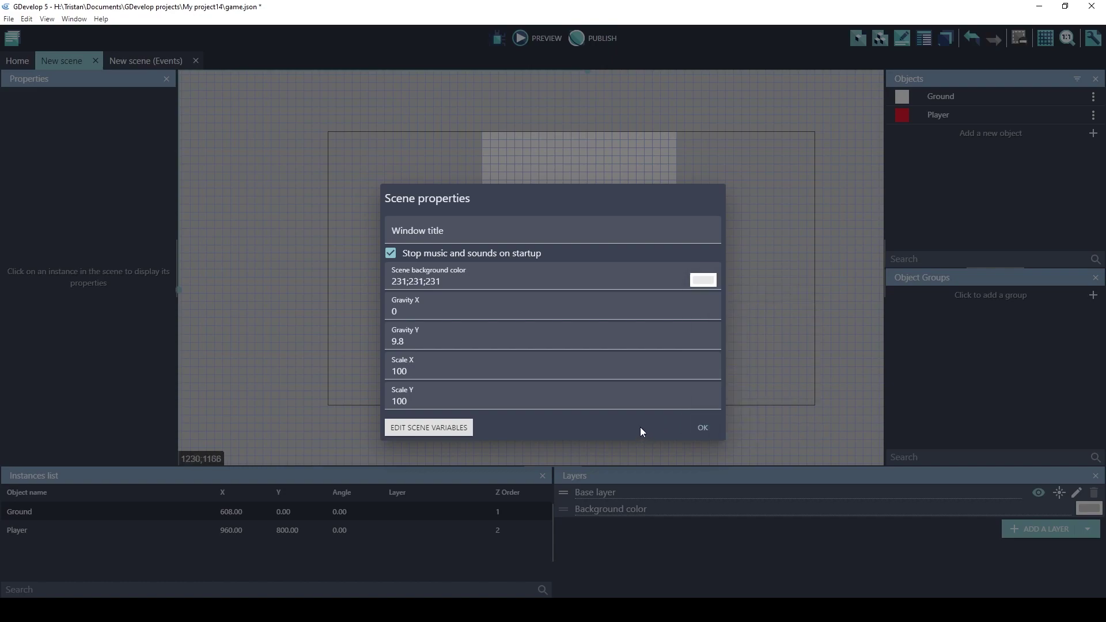
click(449, 336)
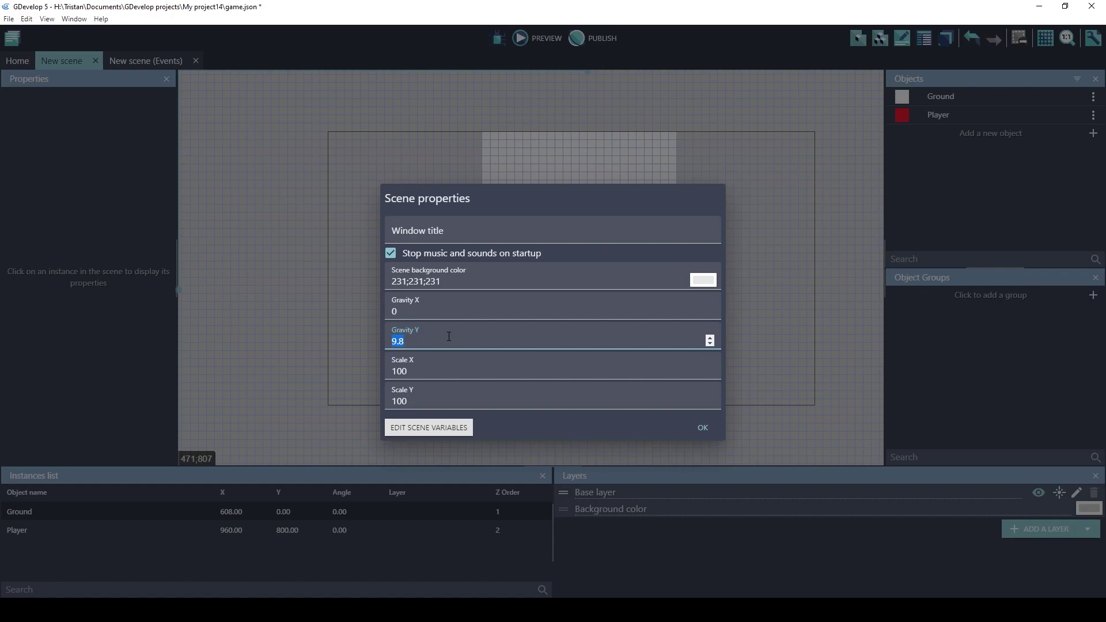
text(0)
click(703, 430)
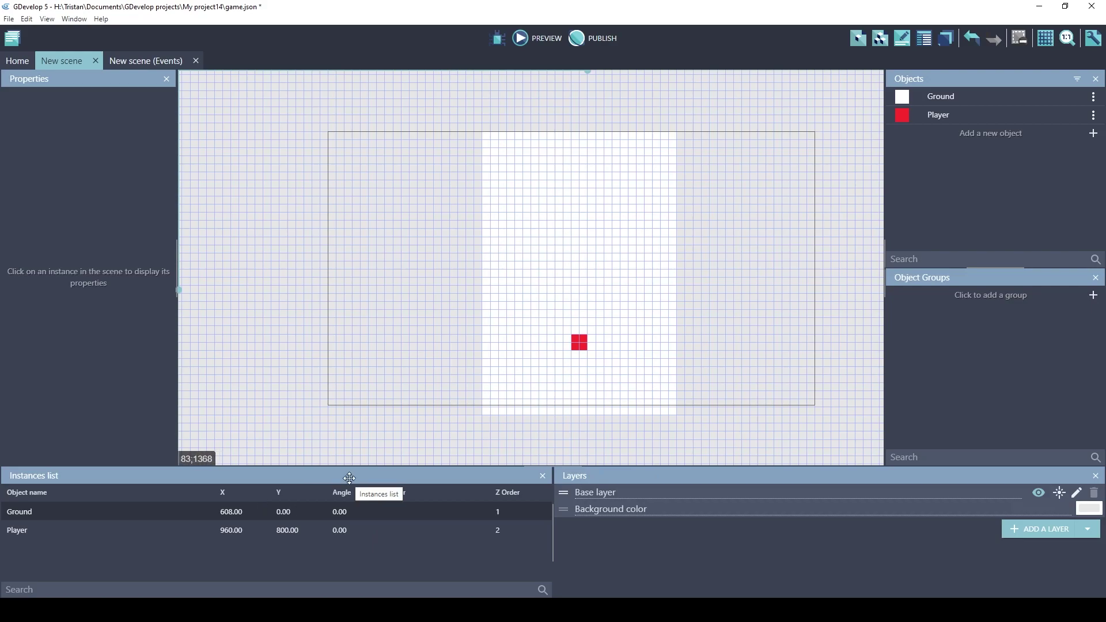
- Dock Layers bottom-left, Object Groups beside Objects, and the Instances list bottom-right
drag(631, 476, 205, 538)
drag(933, 277, 945, 206)
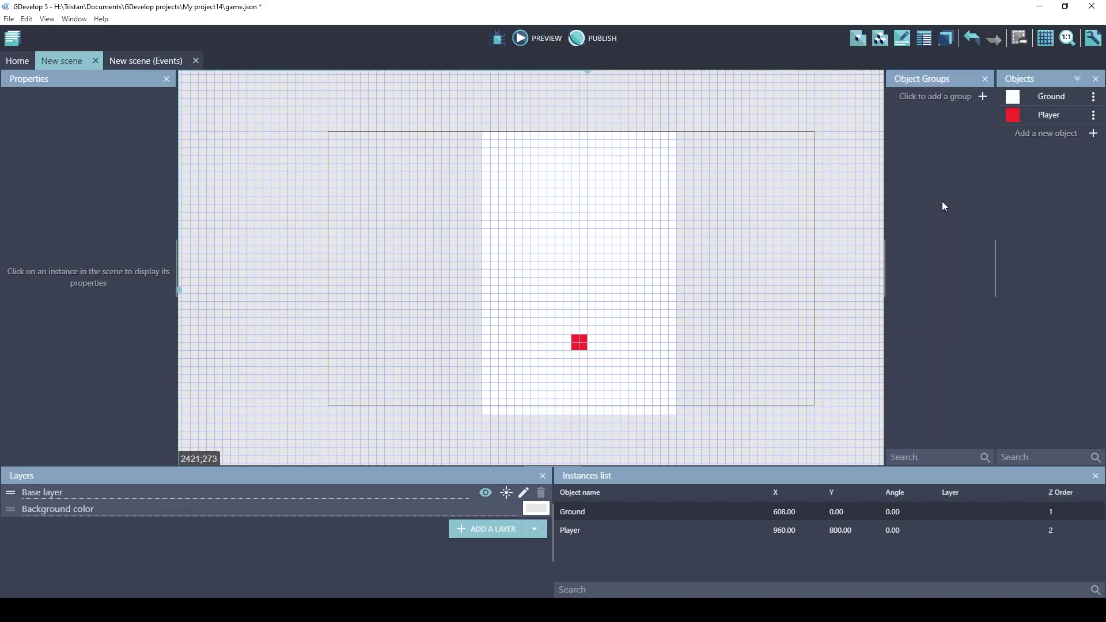
drag(974, 476, 931, 376)
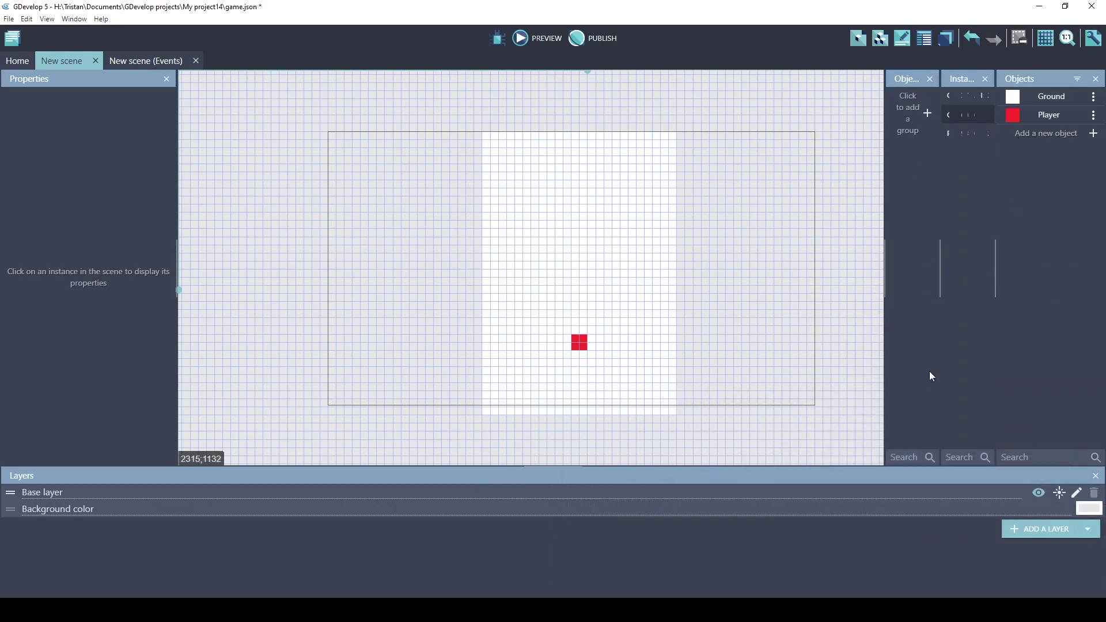
drag(959, 79, 852, 507)
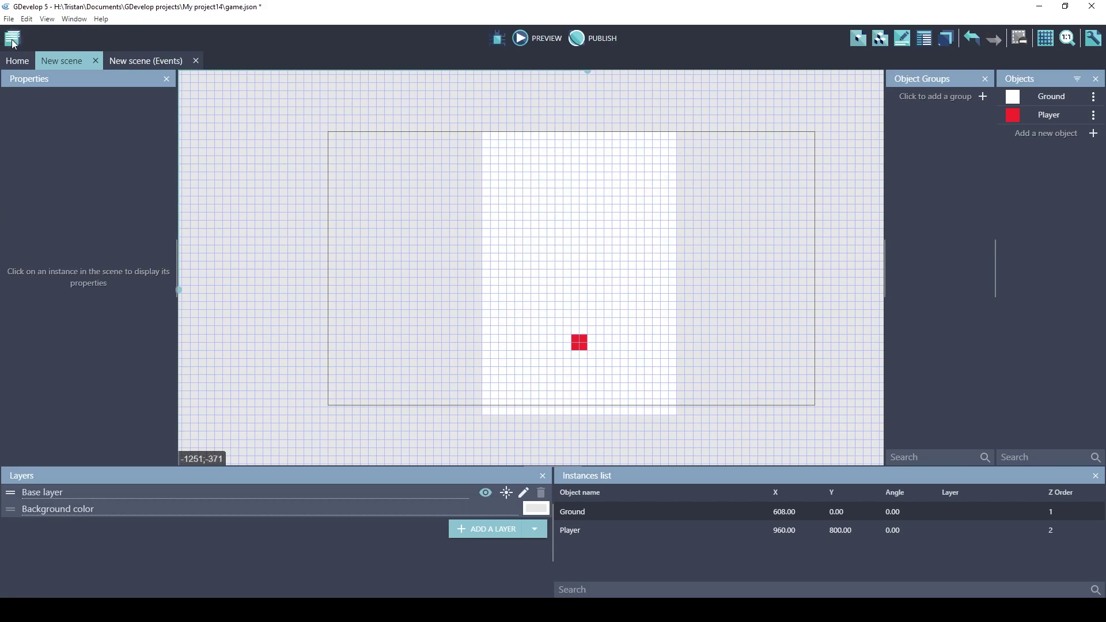
- Reset the scene editor layout from the Preferences dialog
click(9, 19)
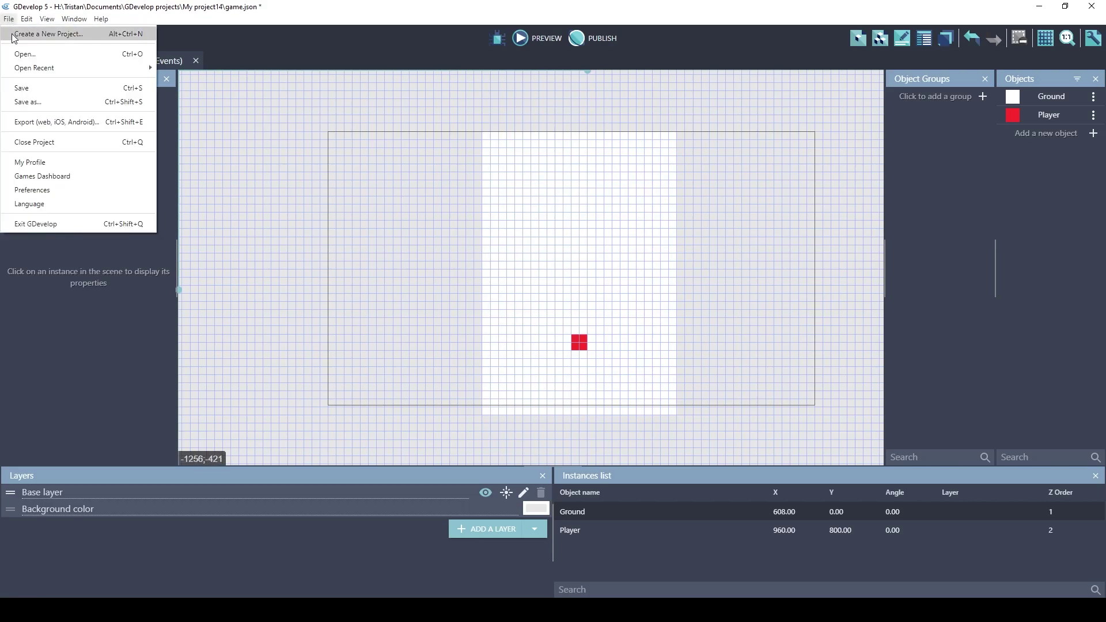
click(35, 192)
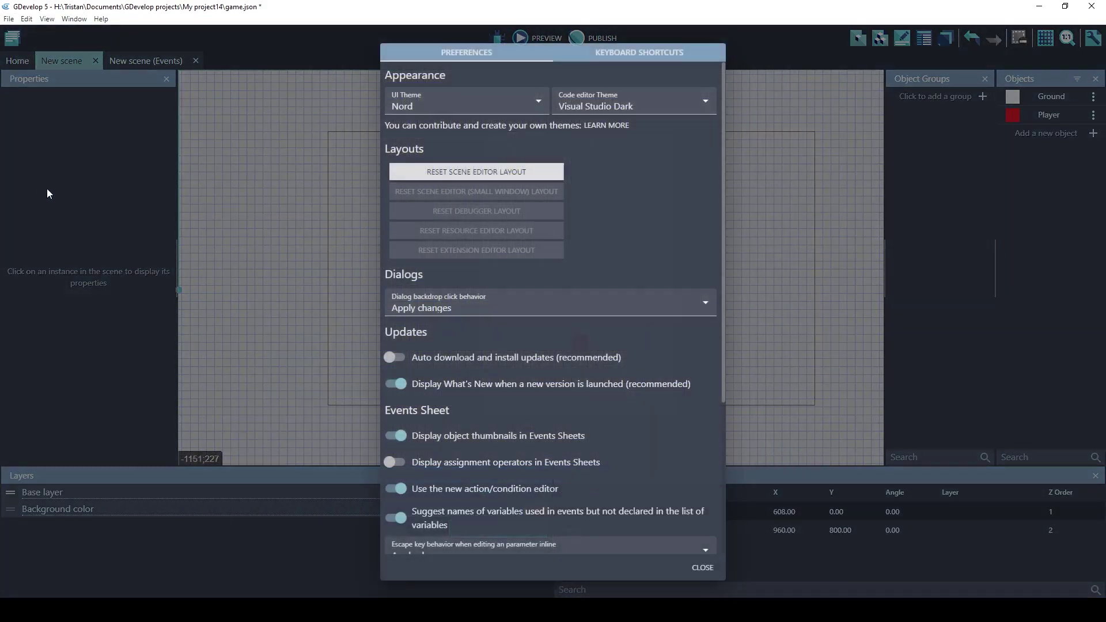
click(485, 172)
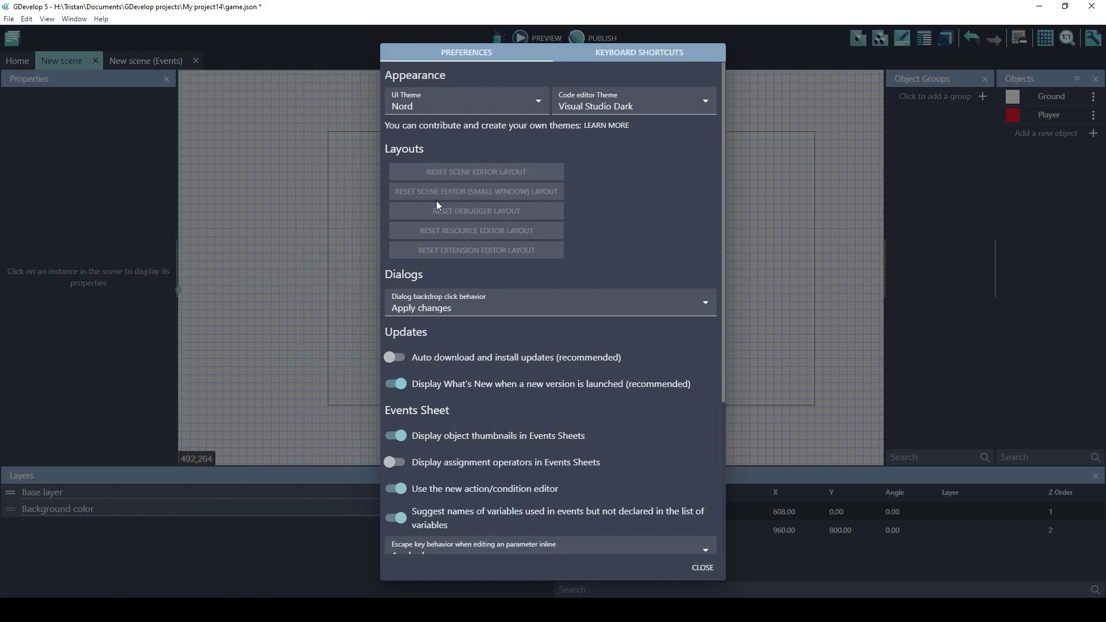
- Try the GDevelop default, Dark and Nord UI themes in turn
click(423, 107)
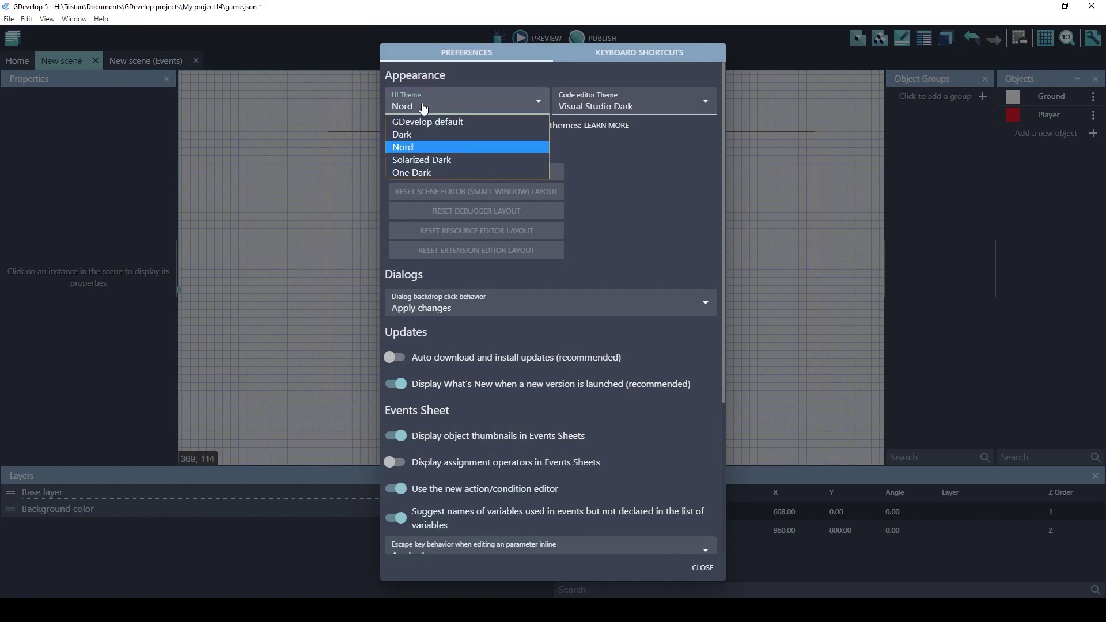
click(426, 121)
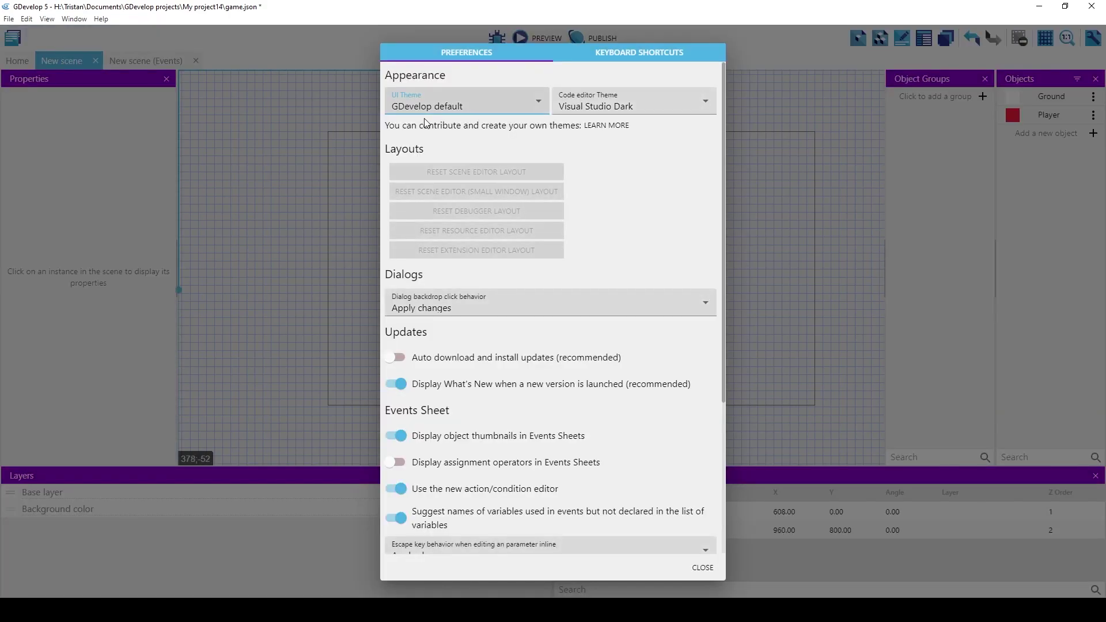
click(426, 113)
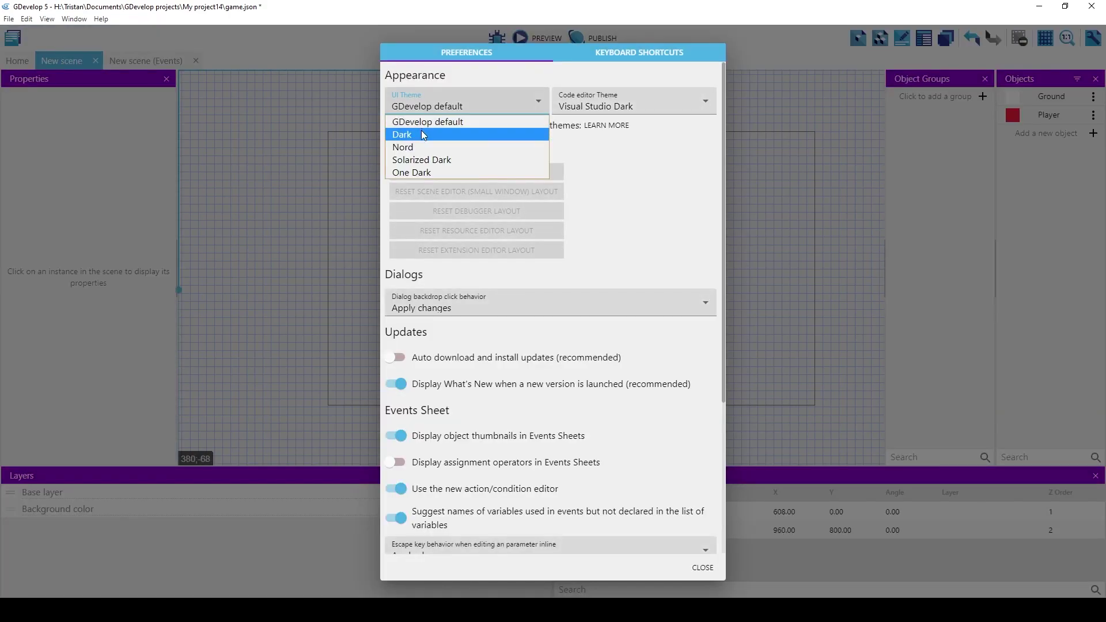
click(423, 132)
click(427, 112)
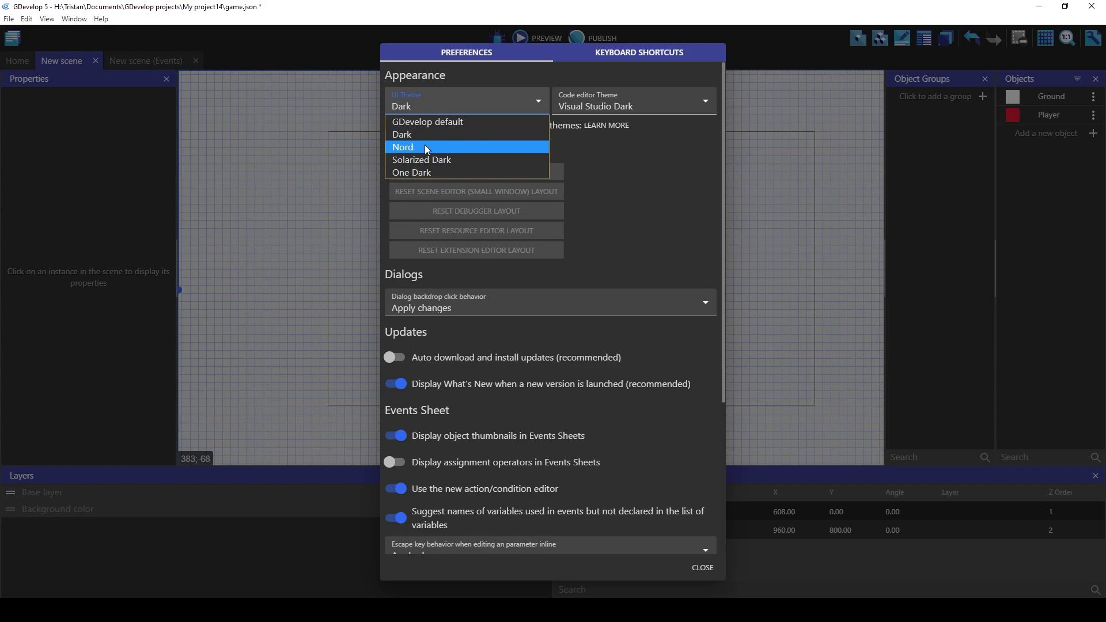
click(424, 144)
- Try the Solarized Dark and One Dark UI themes, then return to Nord
click(432, 111)
click(431, 159)
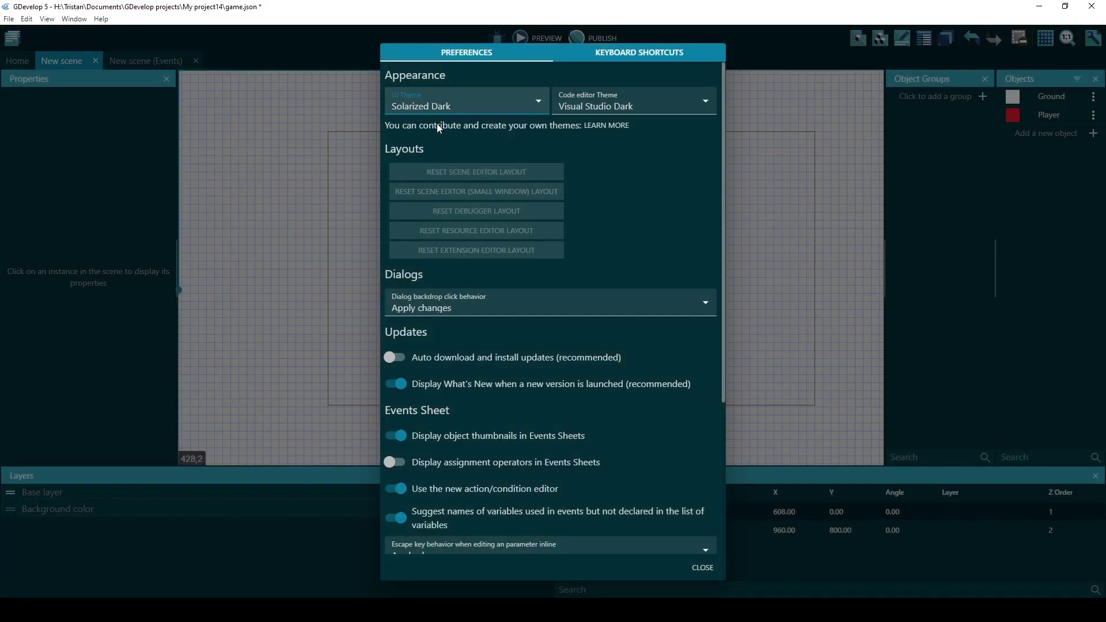
click(436, 113)
click(431, 168)
click(430, 108)
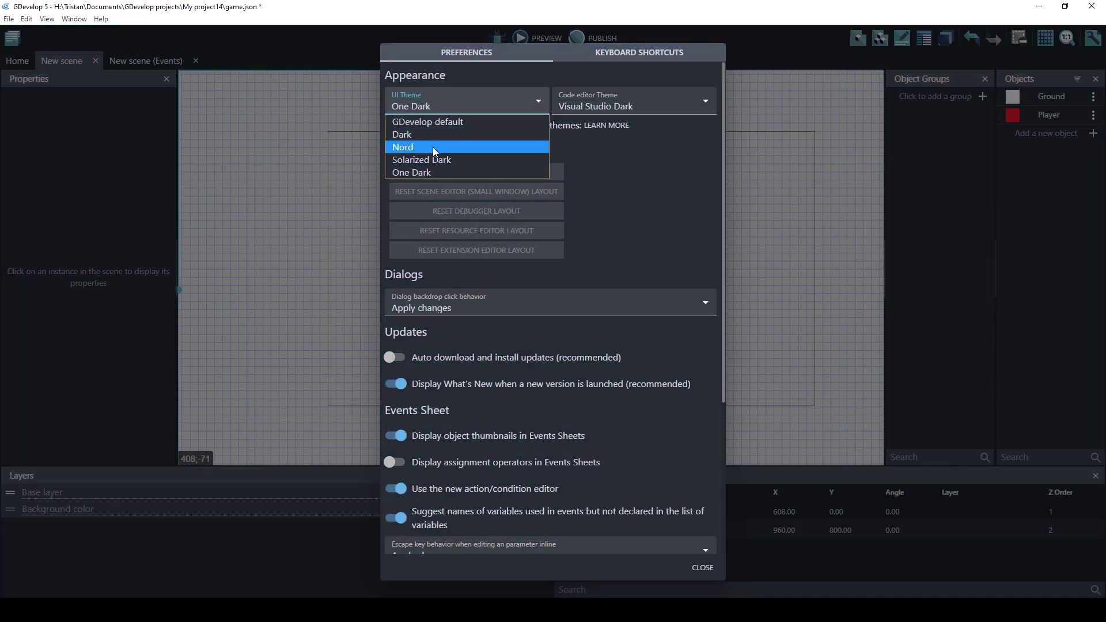
click(434, 149)
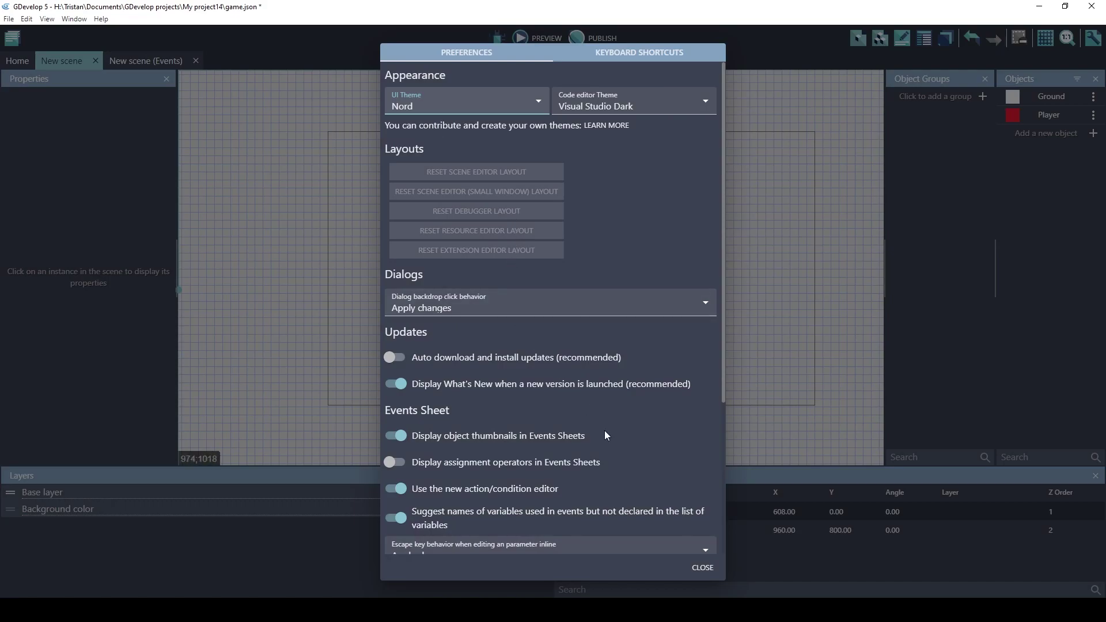